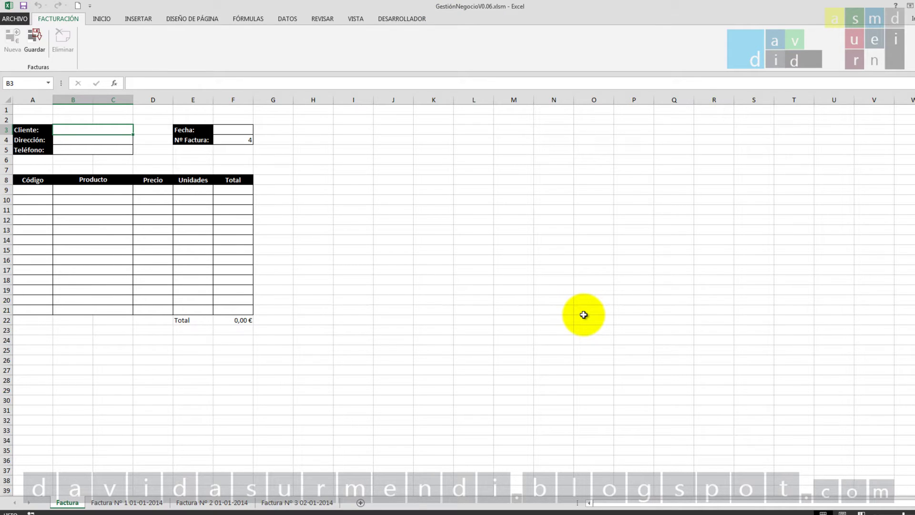
Step: Close Excel and open GestiónNegocioV0.06.xlsm in a maximized Custom UI Editor window
key("alt+F4")
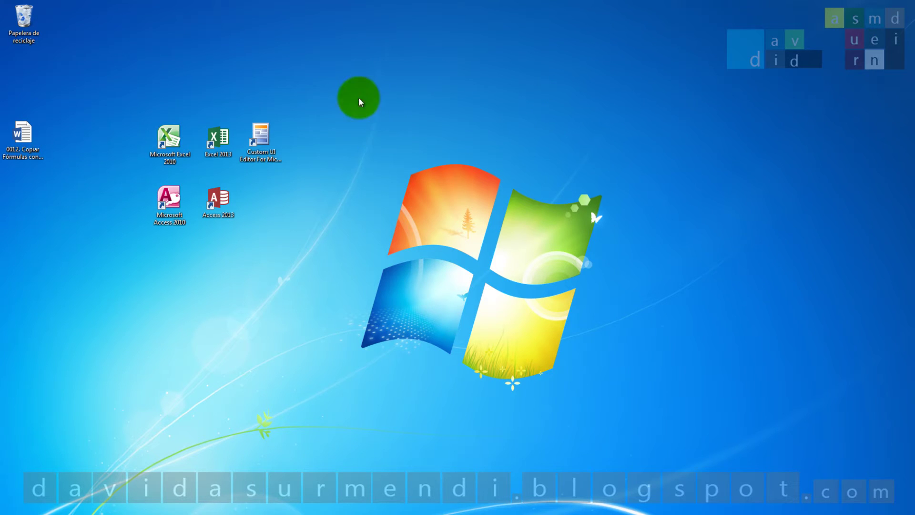
double_click(265, 152)
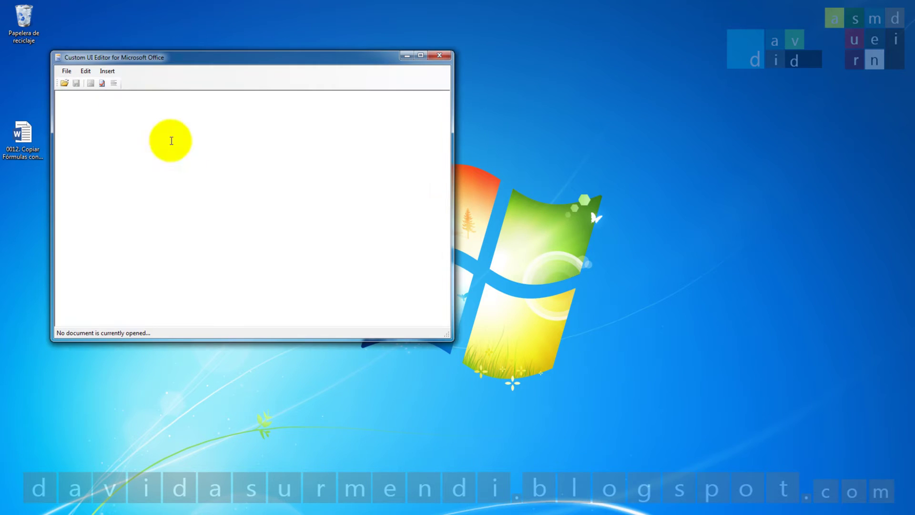
left_click(64, 83)
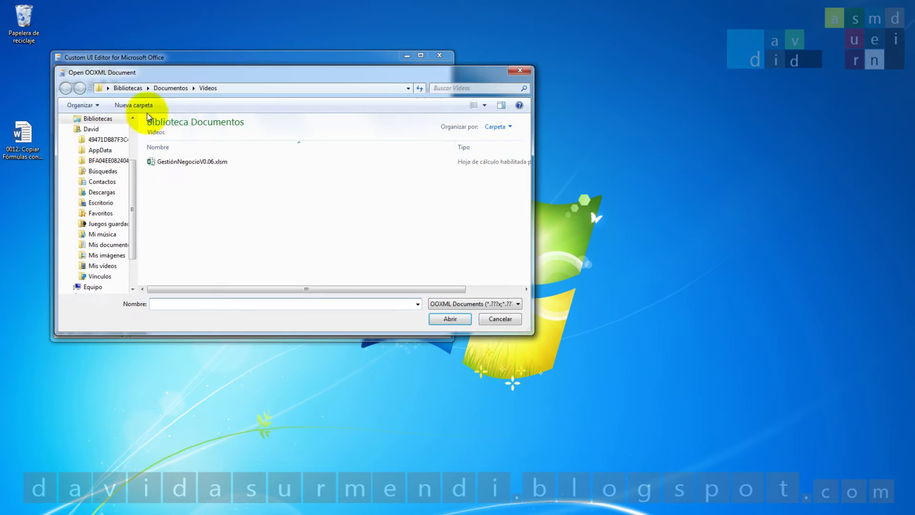
left_click(193, 162)
double_click(193, 162)
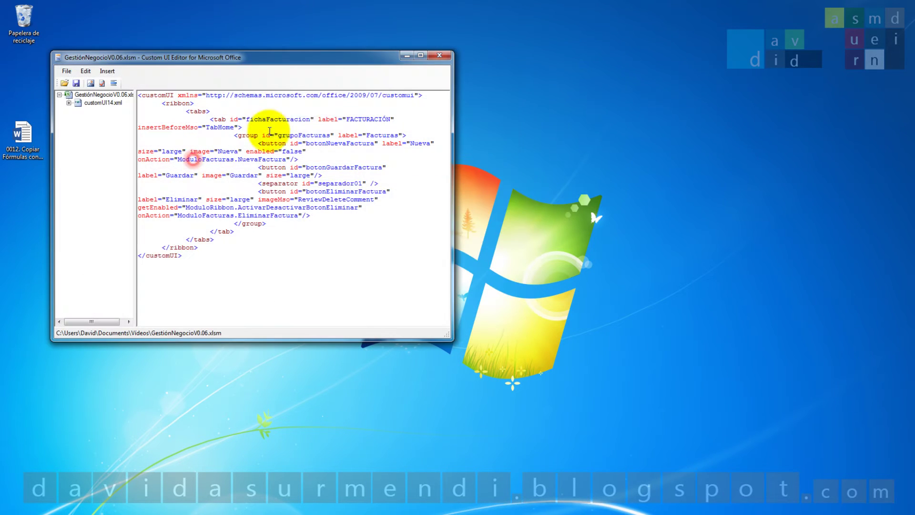
left_click(420, 55)
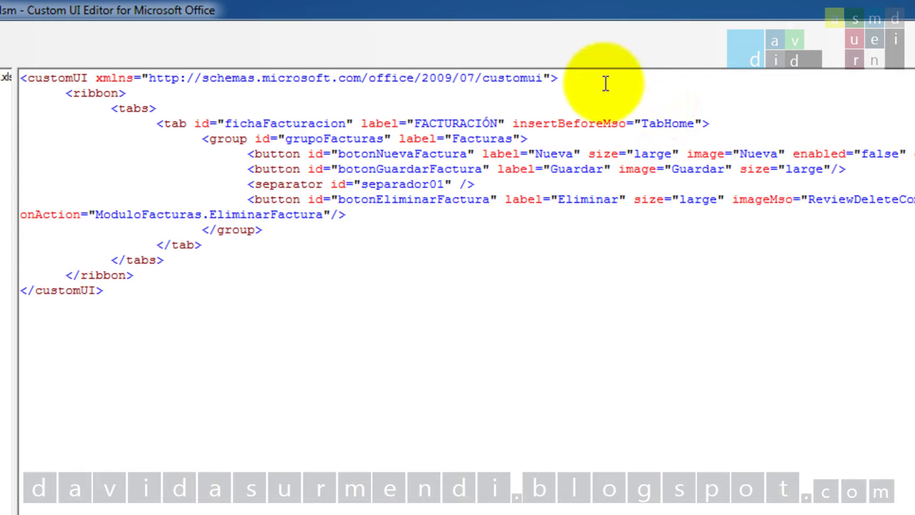
Step: Add onLoad="ModuloRibbon.AlCargarRibbon" after the xmlns attribute in the customUI tag
left_click(553, 78)
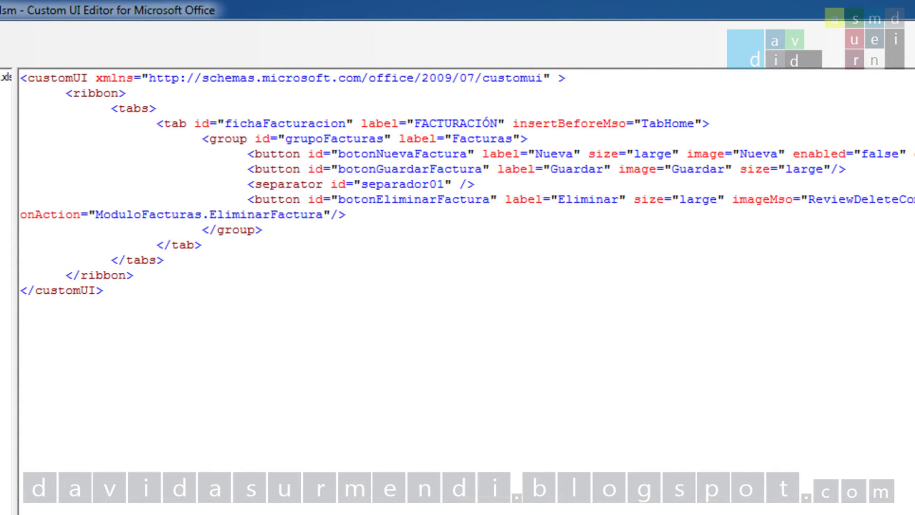
type("onL")
type("oad=\"Modul")
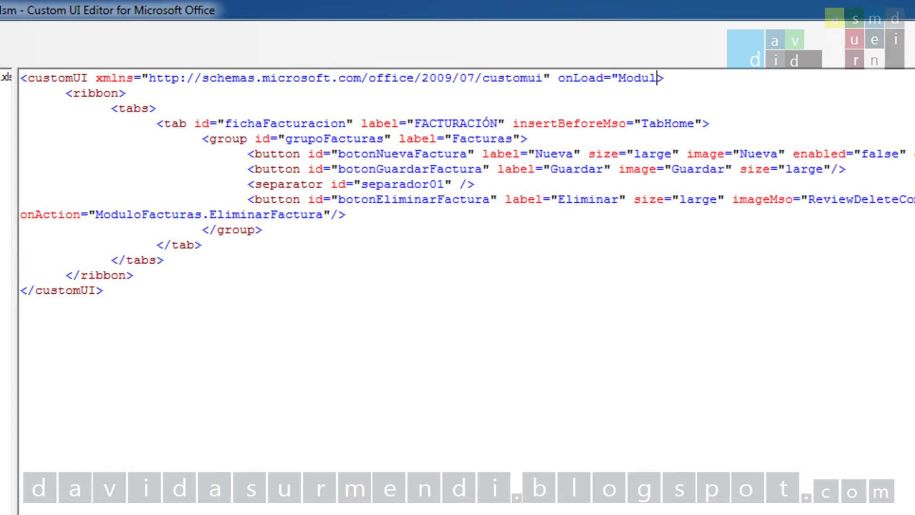
type("oRibbon.AlCargarRibbo")
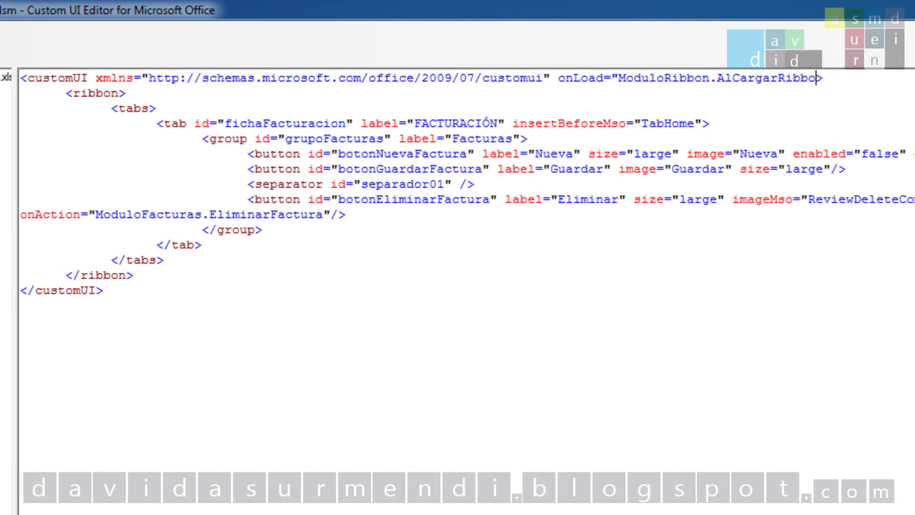
type("n\"")
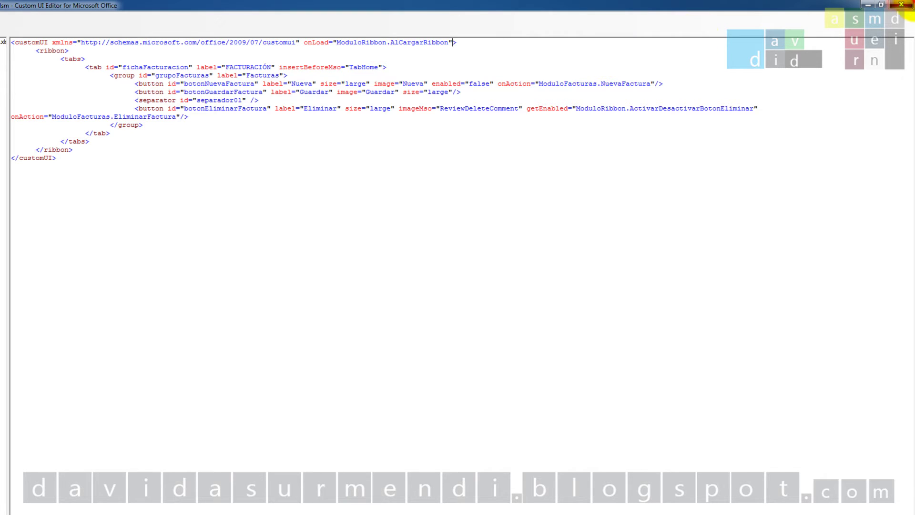
Step: Save the ribbon XML changes, exit the editor and relaunch Excel 2013 with the workbook
left_click(901, 4)
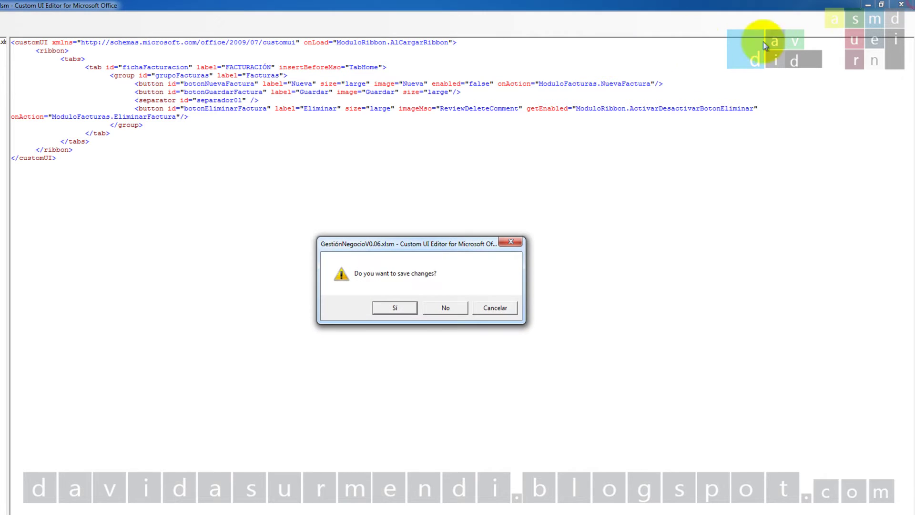
left_click(399, 310)
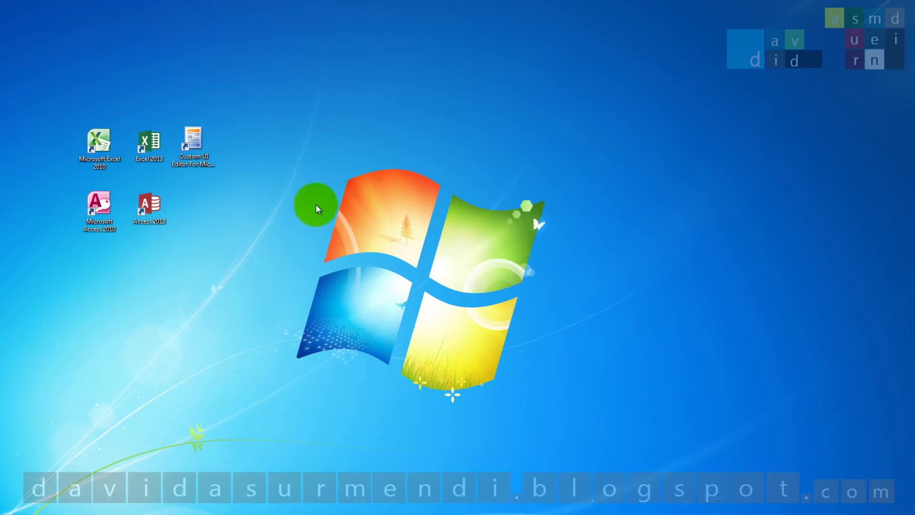
double_click(149, 143)
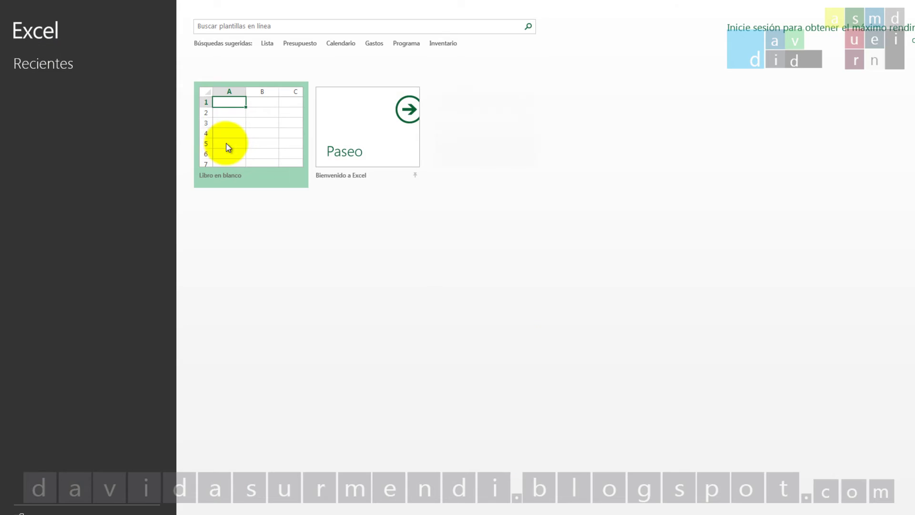
left_click(226, 143)
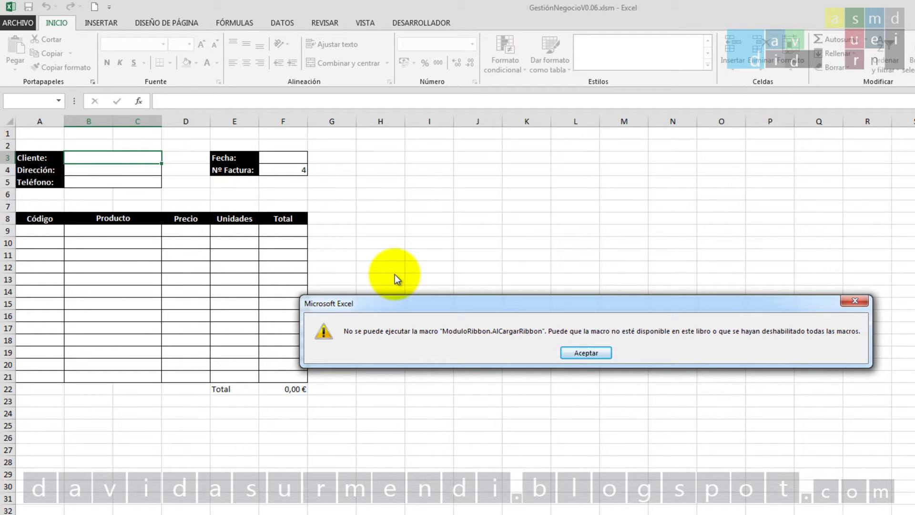
Step: Dismiss the macro error and open ModuloRibbon in the Visual Basic editor
left_click(597, 351)
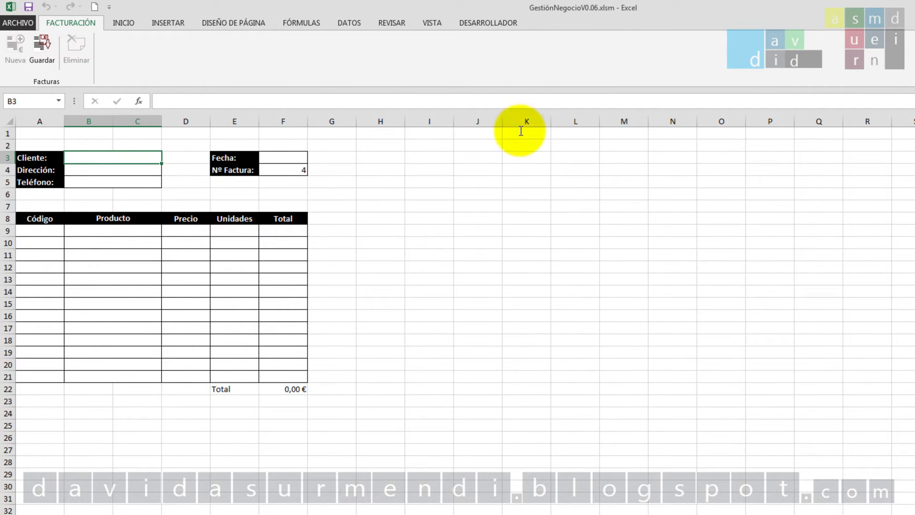
left_click(488, 23)
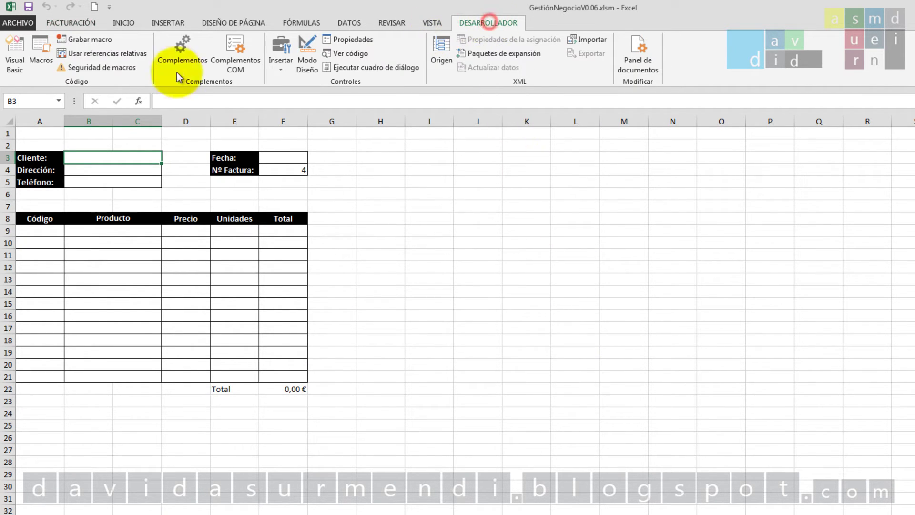
left_click(14, 54)
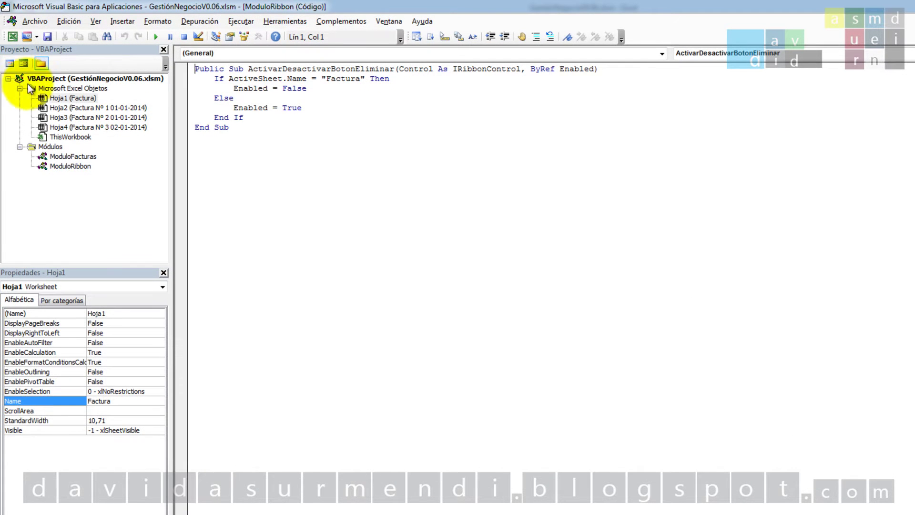
left_click(82, 167)
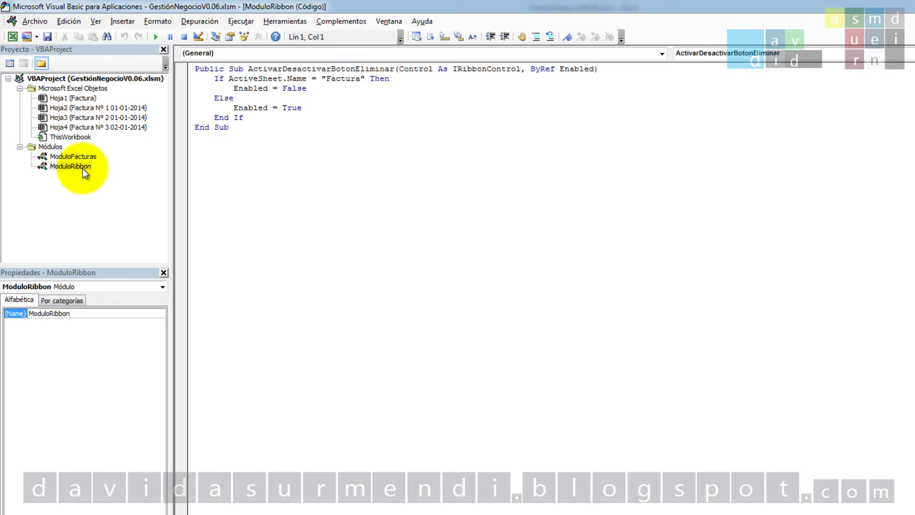
Step: Insert an empty first line above the ActivarDesactivarBotonEliminar procedure
left_click(193, 69)
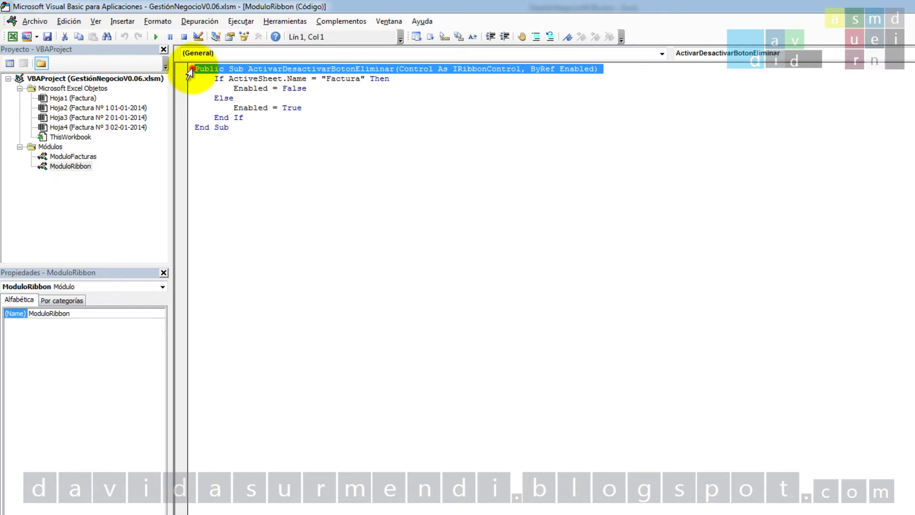
left_click(195, 70)
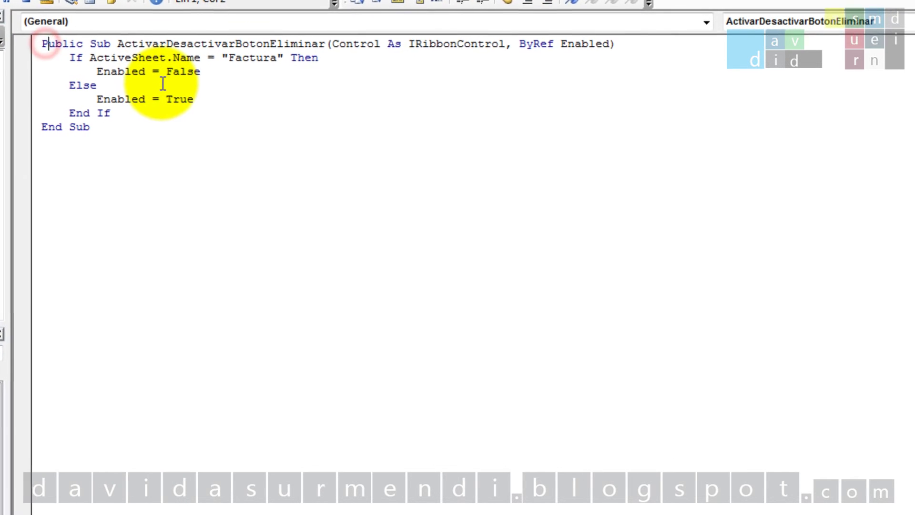
key("Return")
key("Up")
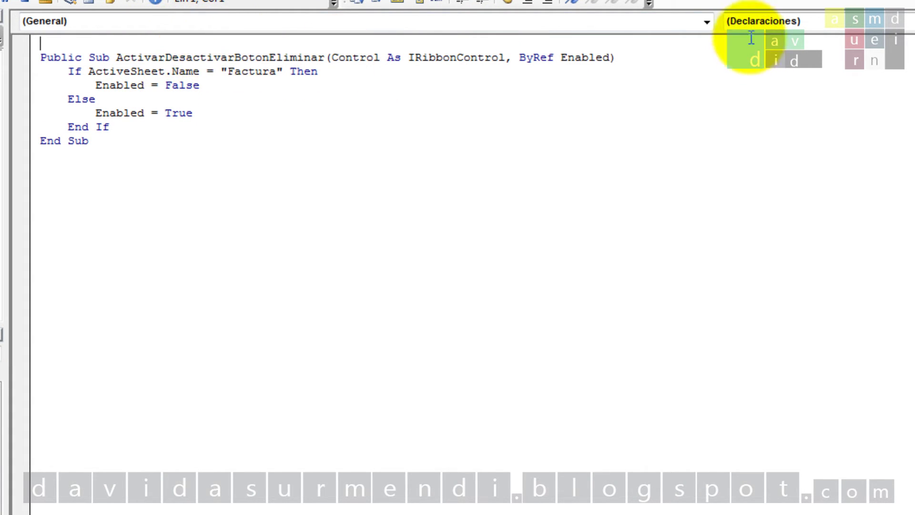
Step: Type 'Public MiRibbon As IRibbonUI' on the empty first line of ModuloRibbon
left_click(425, 48)
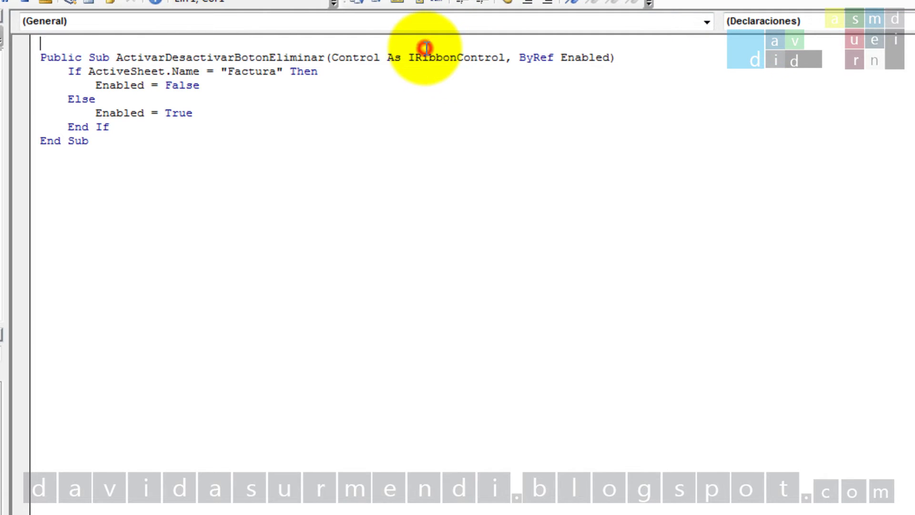
type("Public M")
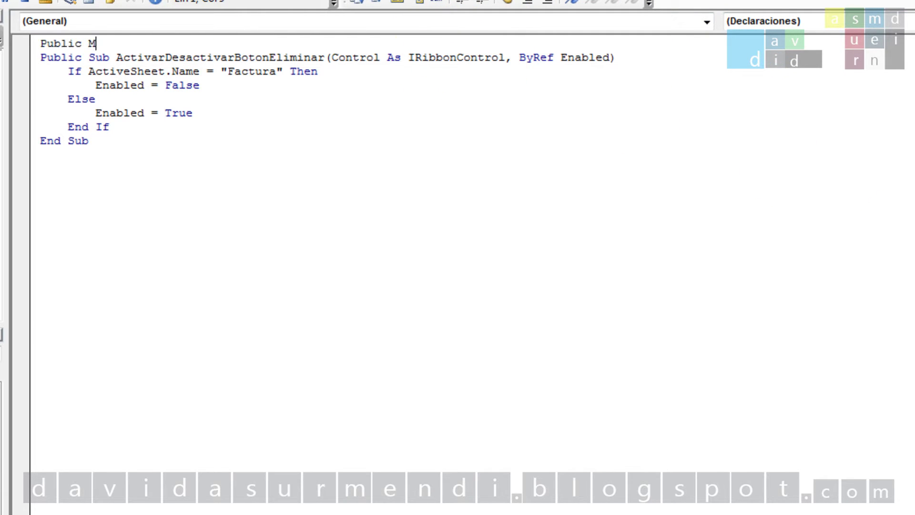
type("iRibbon as iri")
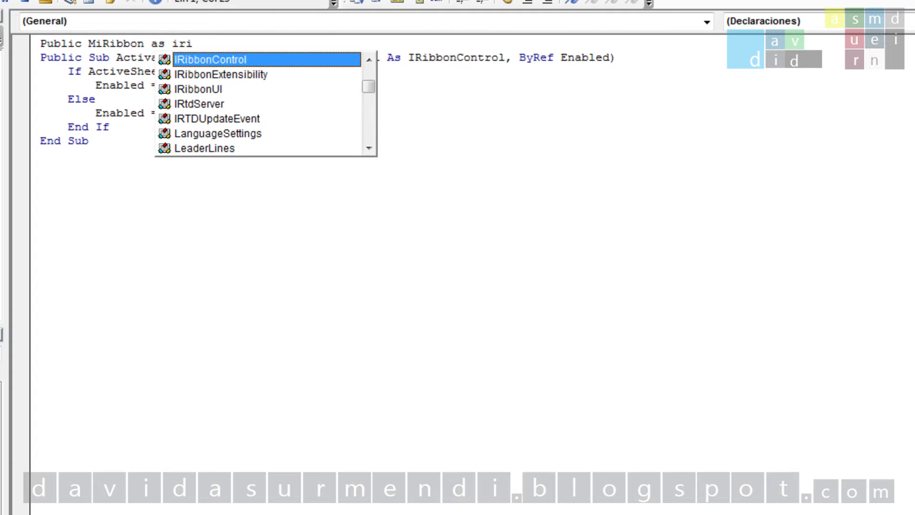
type("g")
key("BackSpace")
type("bbonui")
key("Tab")
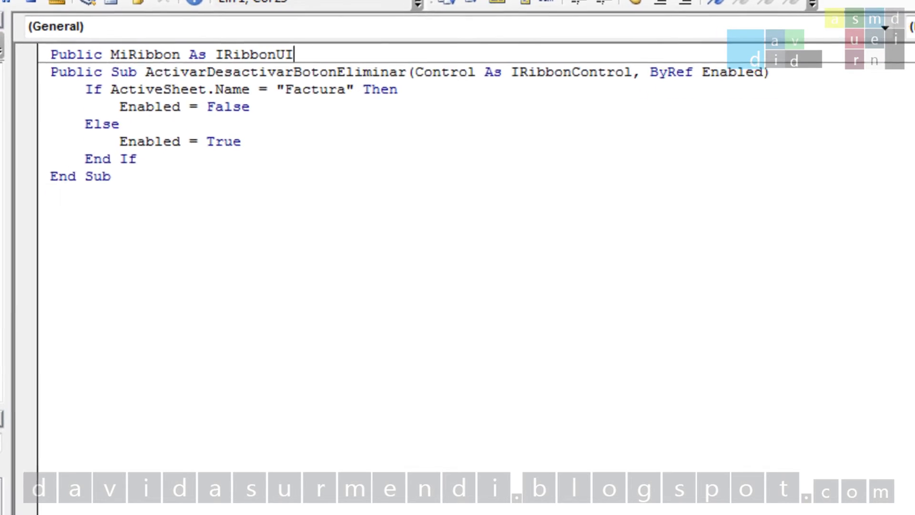
Step: Write Public Sub AlCargarRibbon(Ribbon As IRibbonUI) with the body Set MiRibbon = Ribbon
key("Return")
type("Pub")
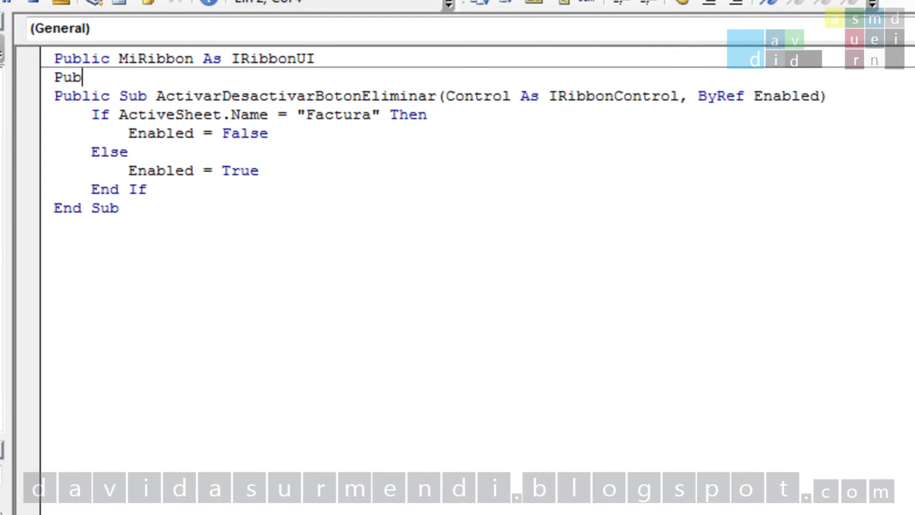
type("lic Sub AlCargarRibbon(")
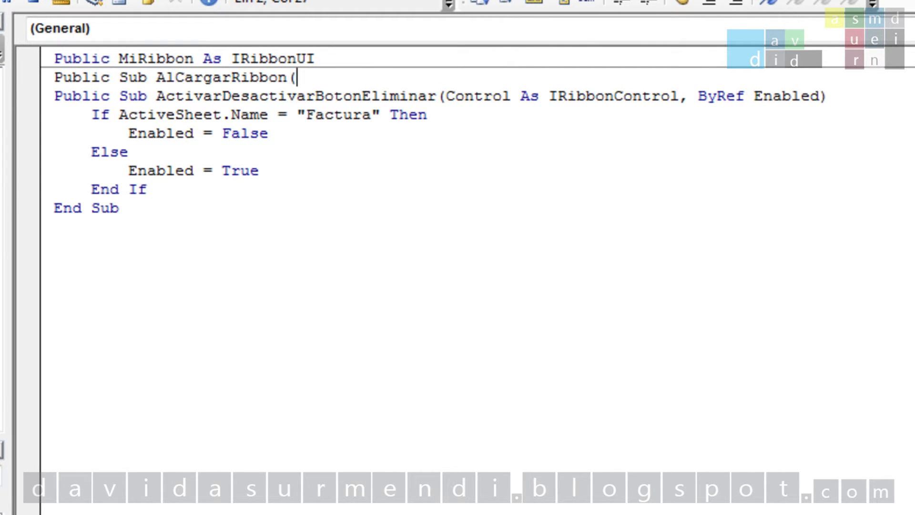
type("Ribbon as Ir")
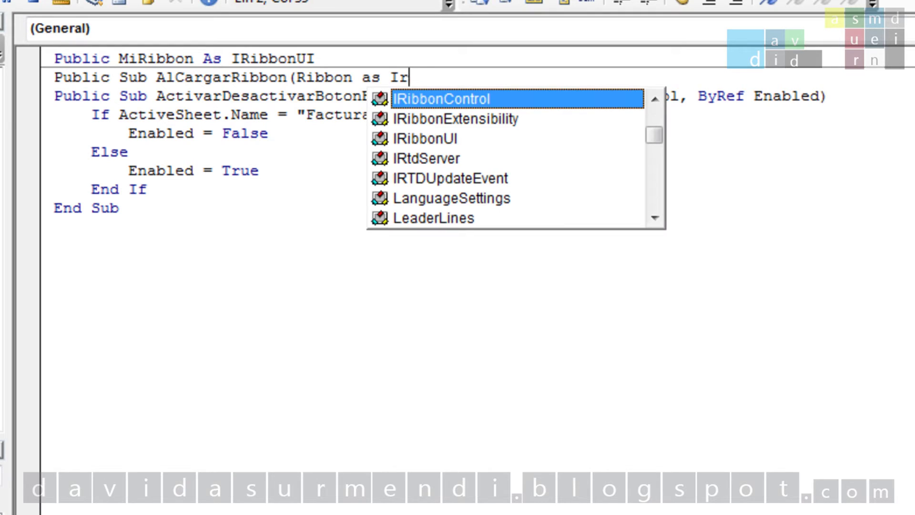
type("ibbonUI)")
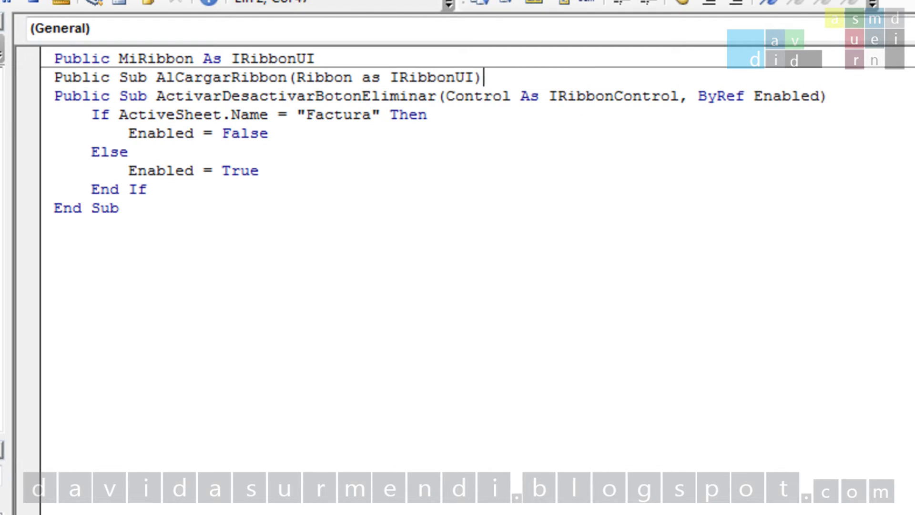
key("Return")
key("Tab")
type("set MiRibbon = Ri")
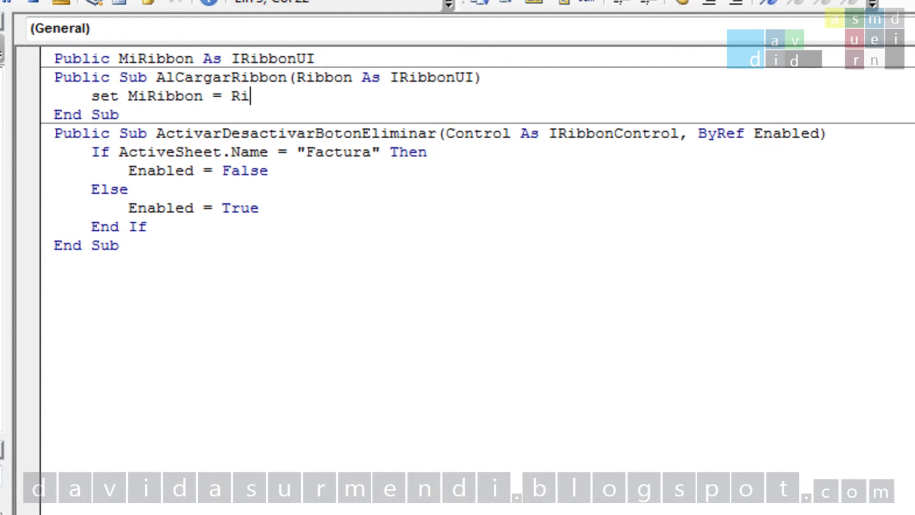
type("bbon")
key("Down")
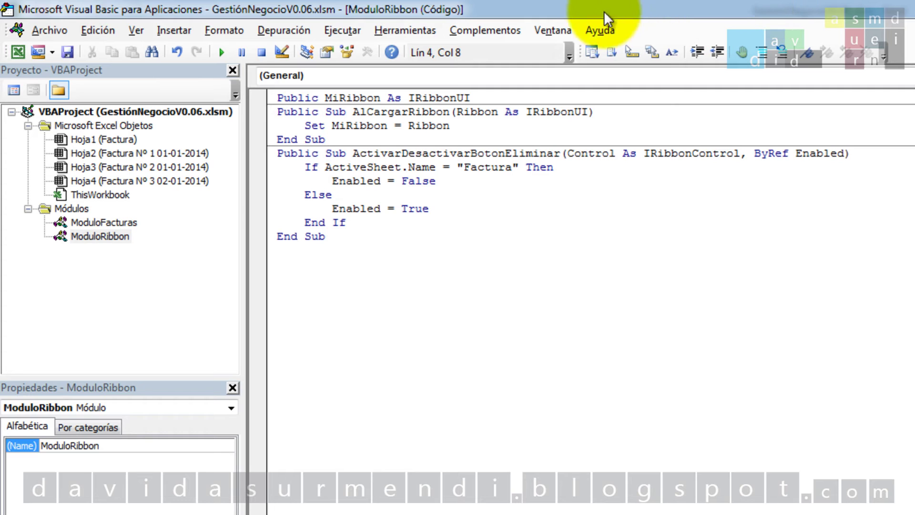
Step: Open ThisWorkbook's code and choose Workbook from the object list to generate Workbook_Open
double_click(111, 196)
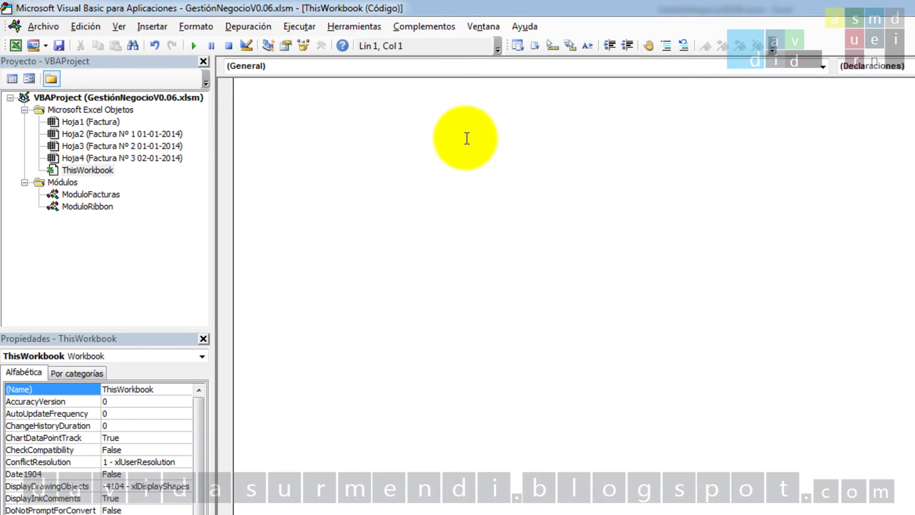
left_click(823, 66)
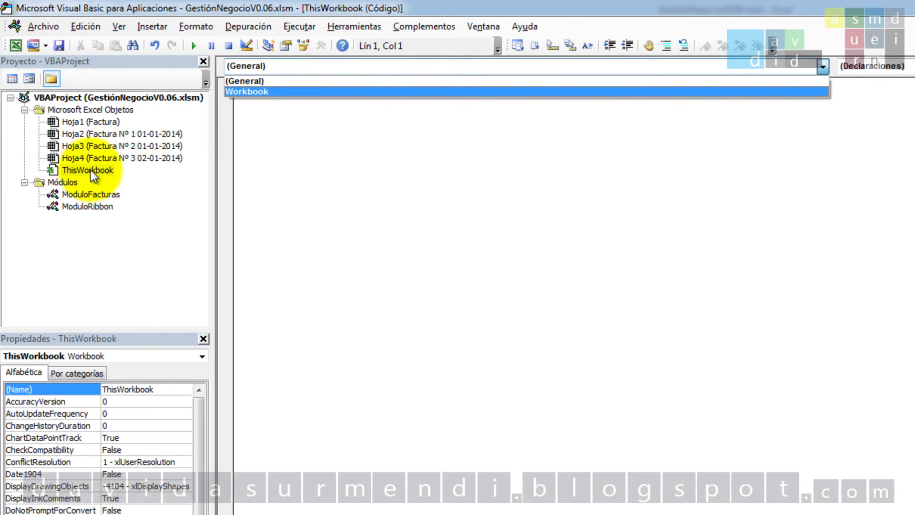
left_click(281, 91)
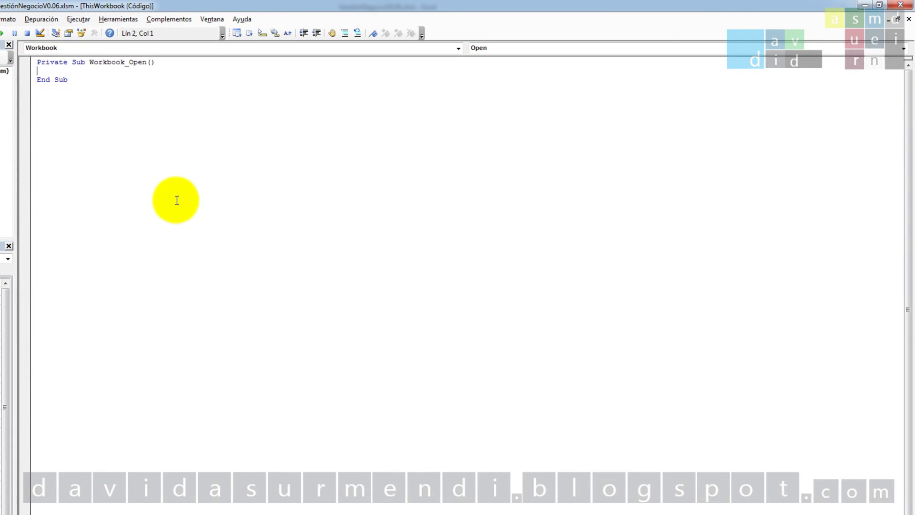
Step: Add the Workbook_SheetActivate procedure from the event list and delete the Workbook_Open stub
left_click(904, 49)
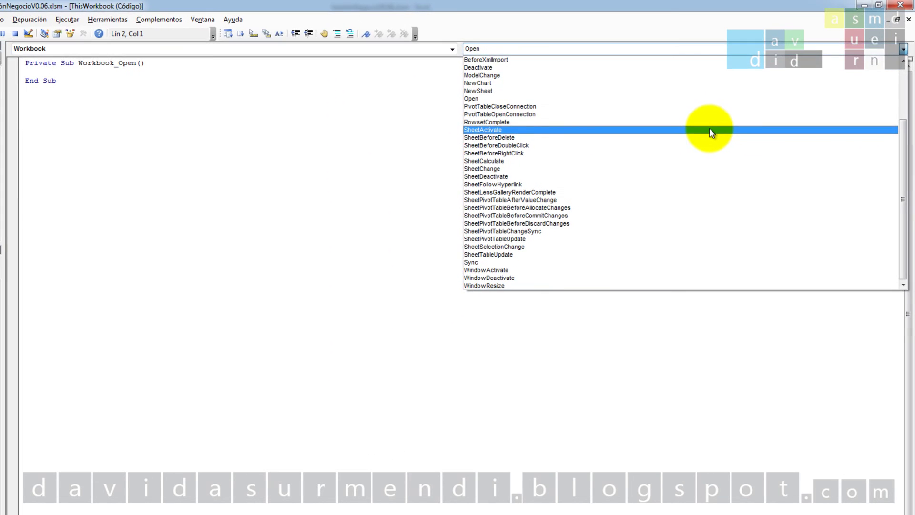
left_click(709, 130)
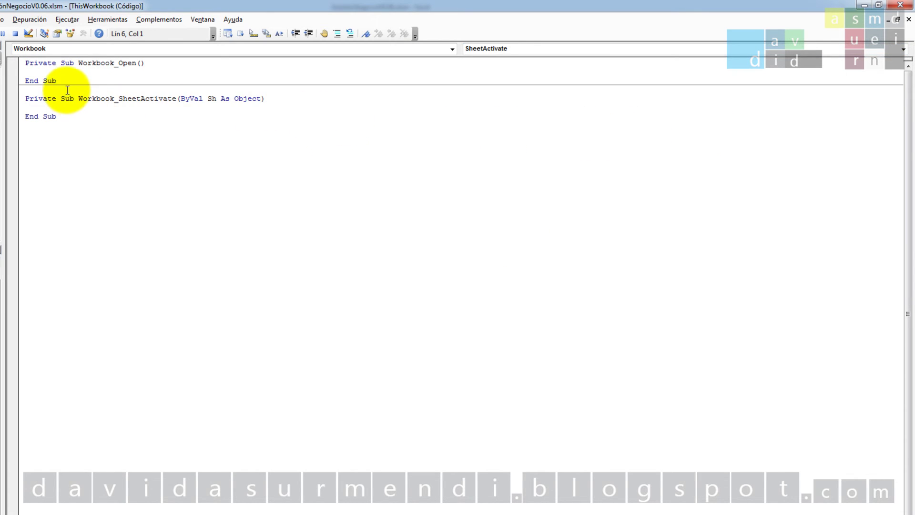
left_click_drag(60, 81, 9, 51)
key("Delete")
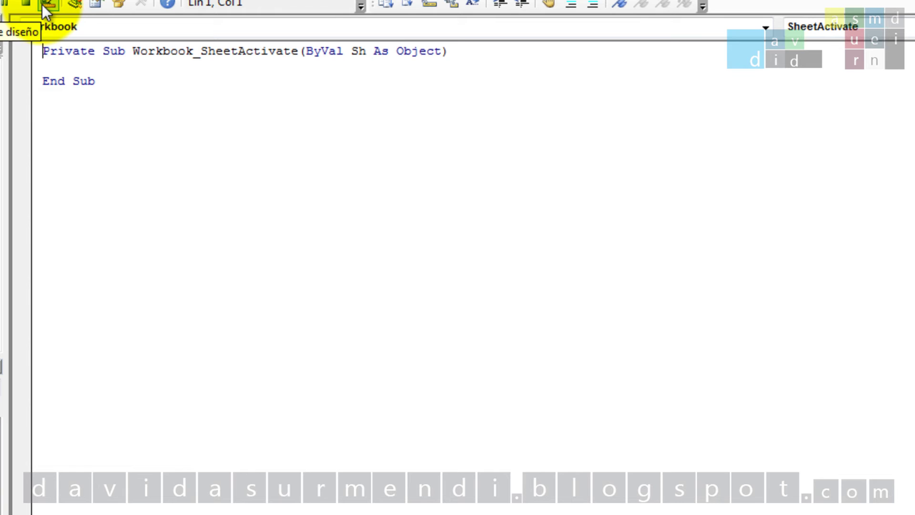
Step: Type MiRibbon.InvalidateControl ("botonEliminarFactura") as the indented body of Workbook_SheetActivate
left_click(94, 63)
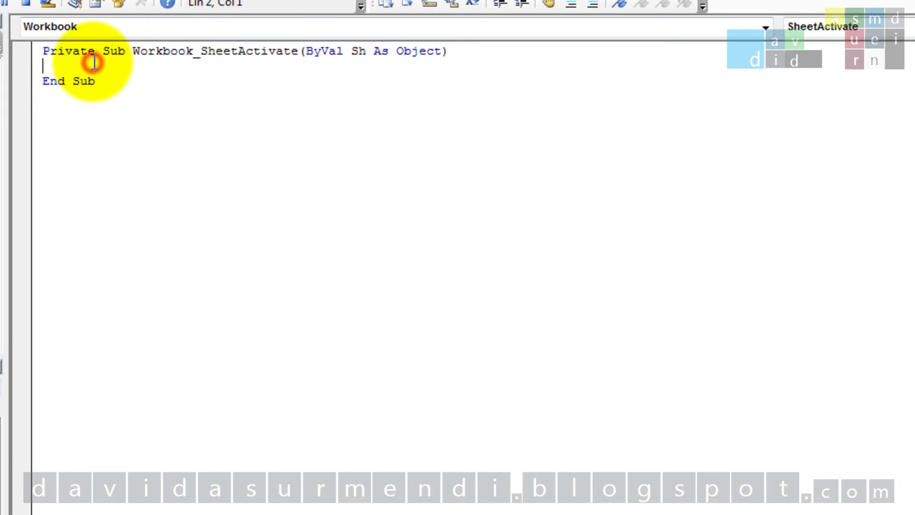
key("Tab")
type("Mi")
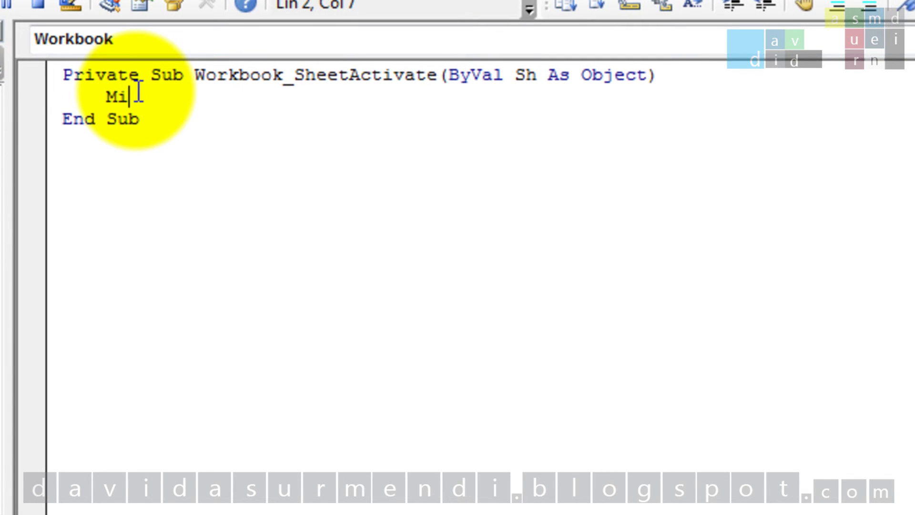
type("Bi")
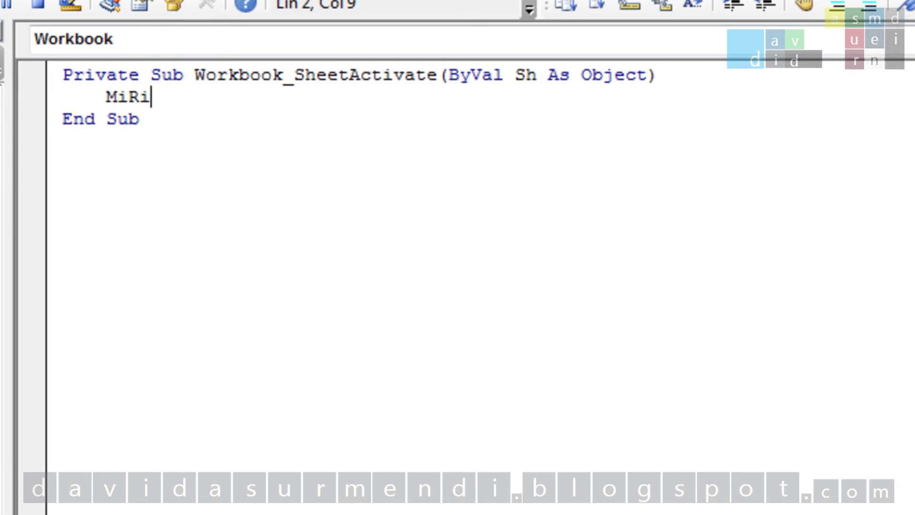
type("bbon.invalidate")
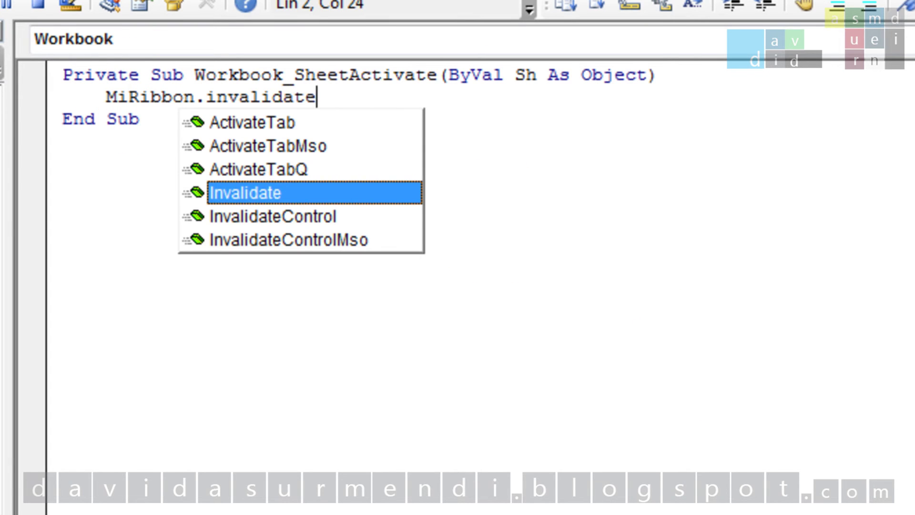
type("co (\"botonElimi")
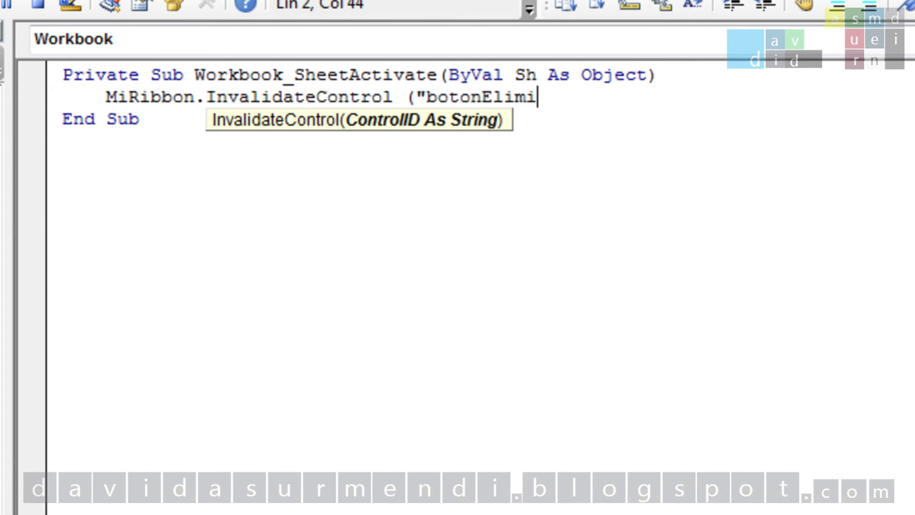
type("narFactura\")")
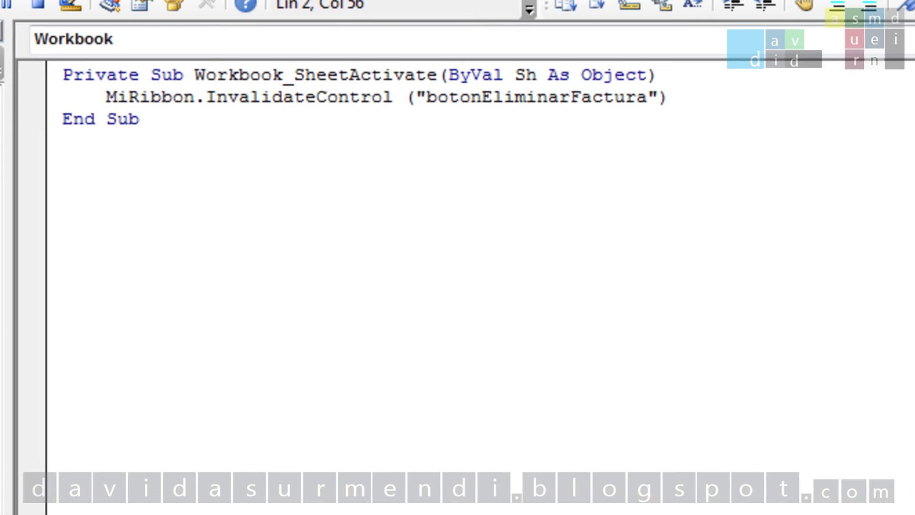
left_click(140, 119)
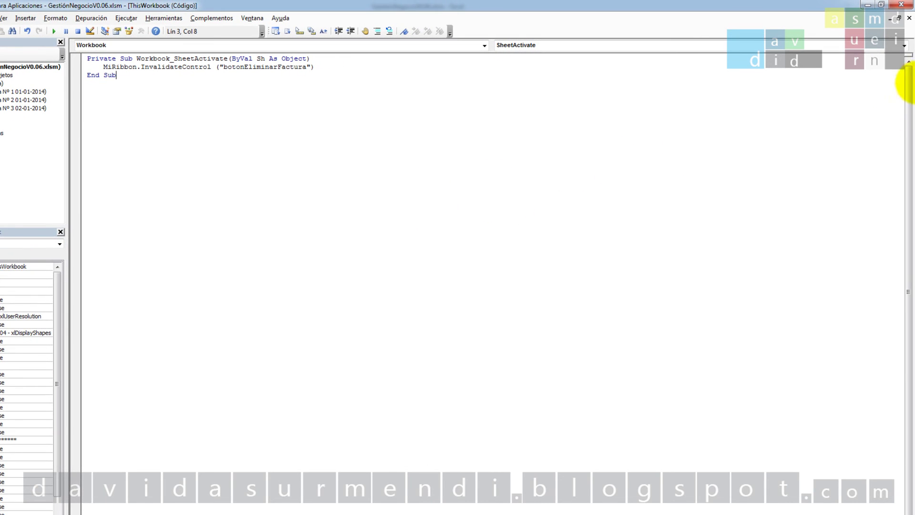
Step: Exit the VBA editor and close the workbook, saving the changes
left_click(901, 5)
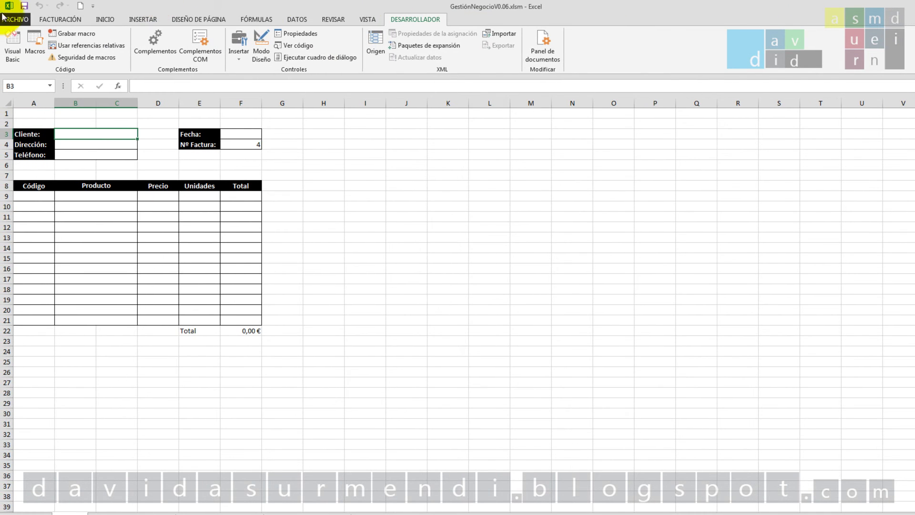
left_click(2, 18)
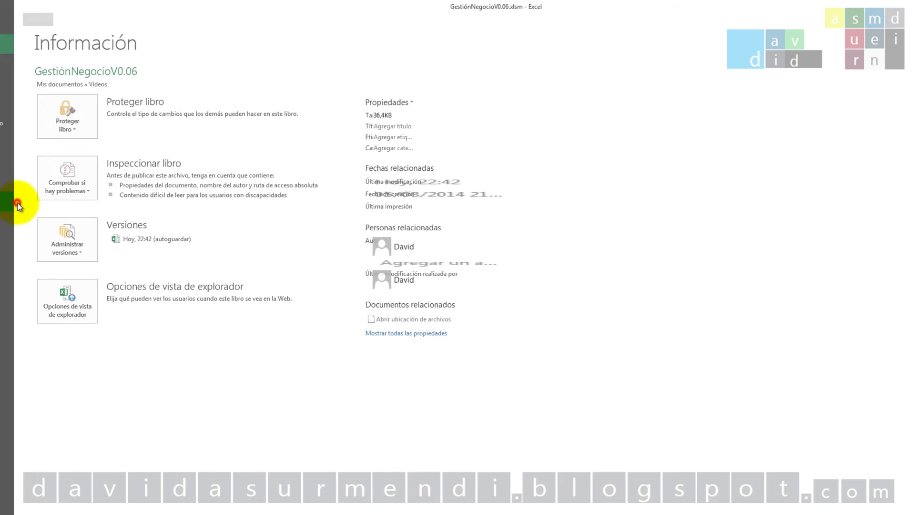
left_click(17, 202)
left_click(448, 292)
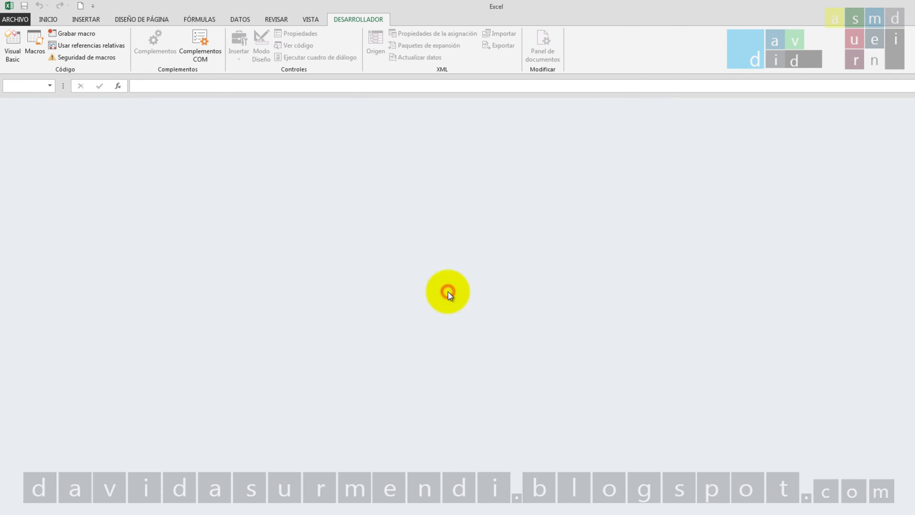
Step: Reopen GestiónNegocioV0.06.xlsm from recent workbooks and show the FACTURACIÓN ribbon tab
left_click(15, 19)
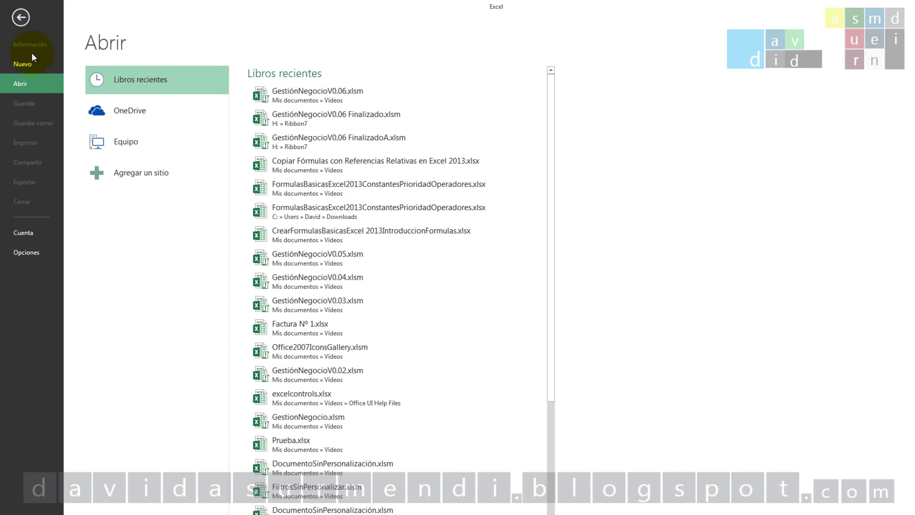
left_click(299, 93)
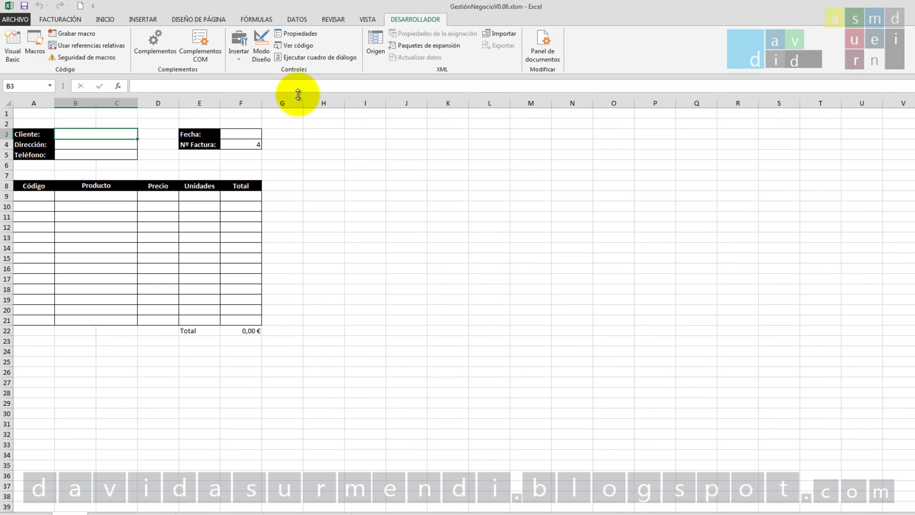
left_click(66, 18)
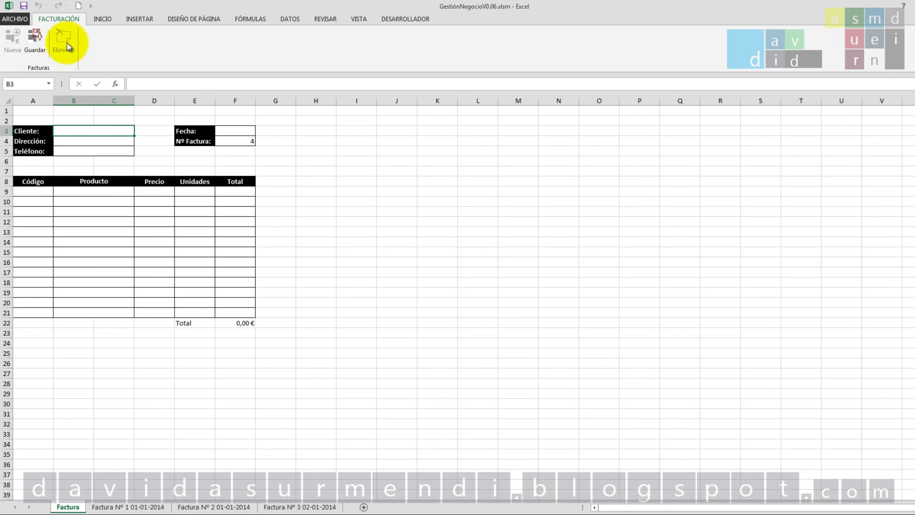
Step: Switch among Factura Nº 1, the blank Factura template and Factura Nº 2, checking whether Eliminar is enabled
left_click(120, 508)
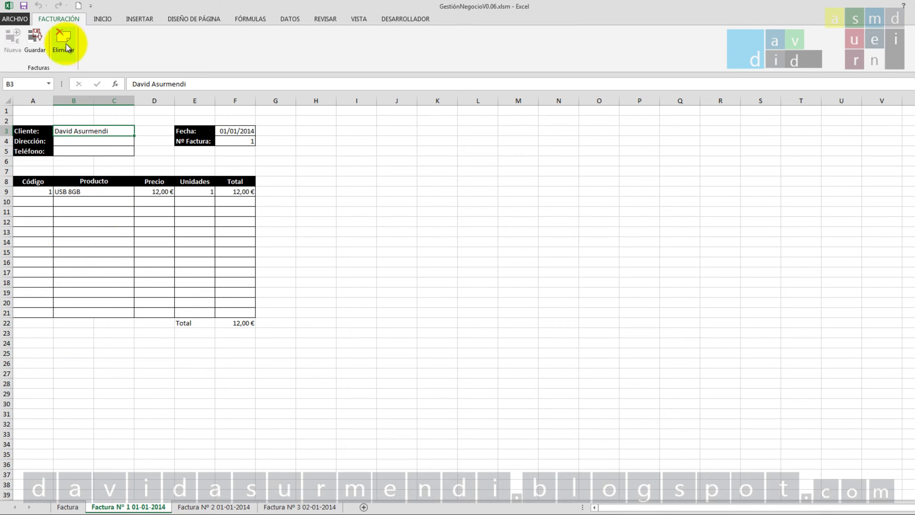
left_click(63, 507)
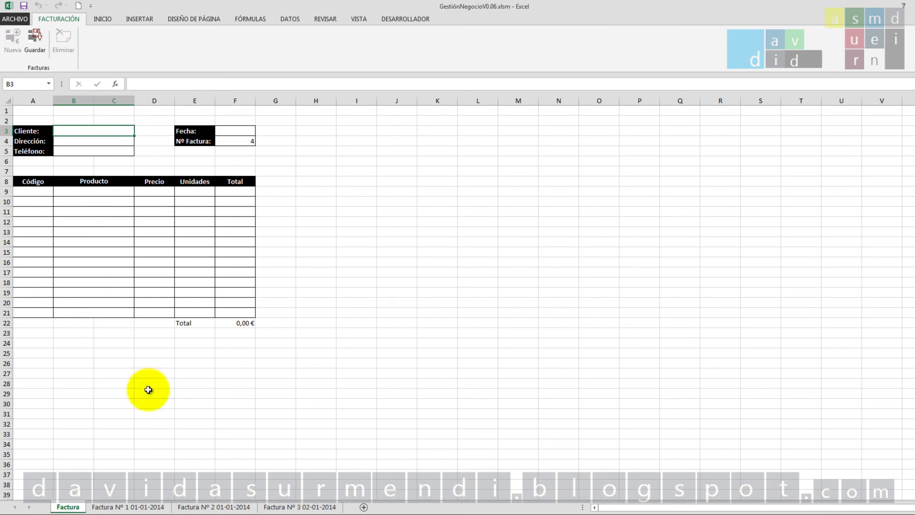
left_click(216, 508)
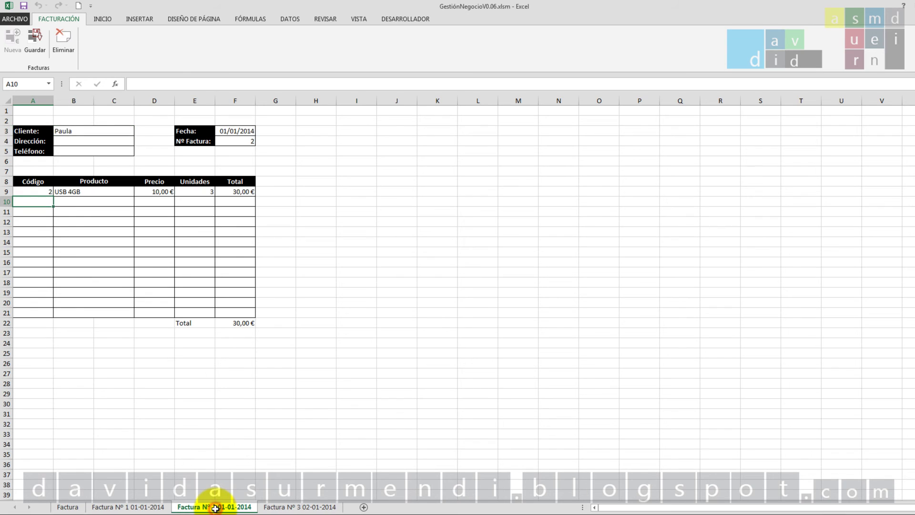
left_click(67, 507)
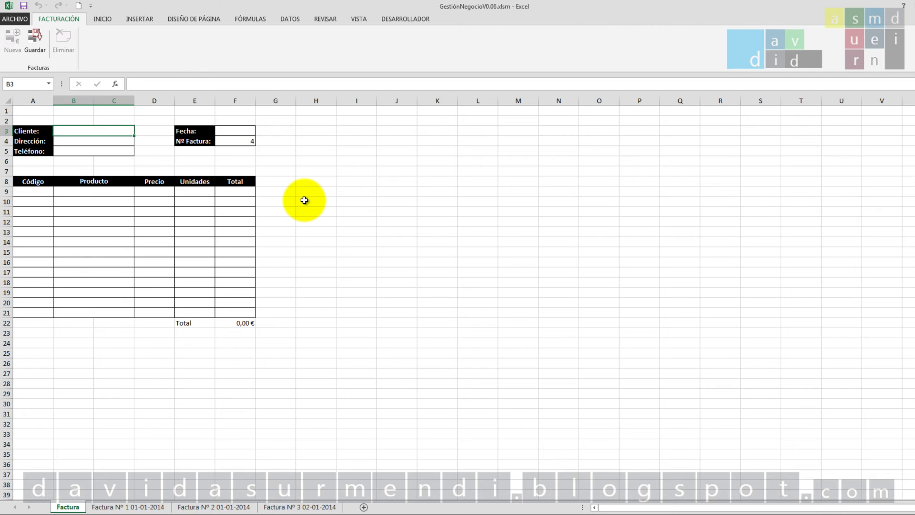
Step: Cycle through Factura Nº 1, Nº 2 and Nº 3, checking Eliminar, and finish on the blank Factura template
left_click(103, 507)
left_click(180, 507)
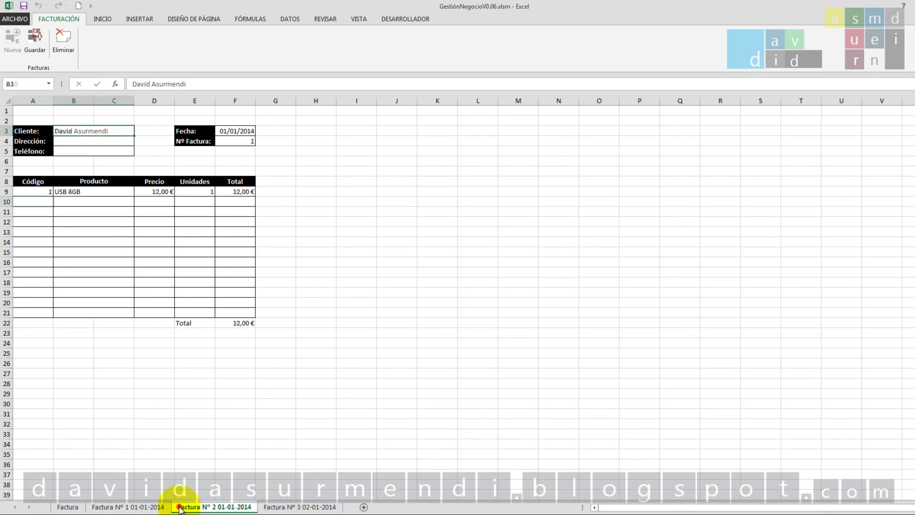
left_click(150, 507)
left_click(186, 508)
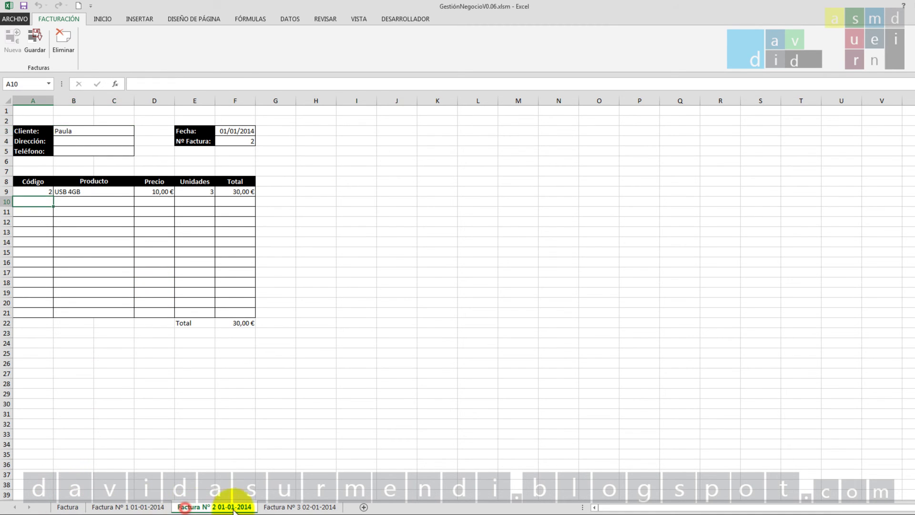
left_click(269, 507)
left_click(234, 508)
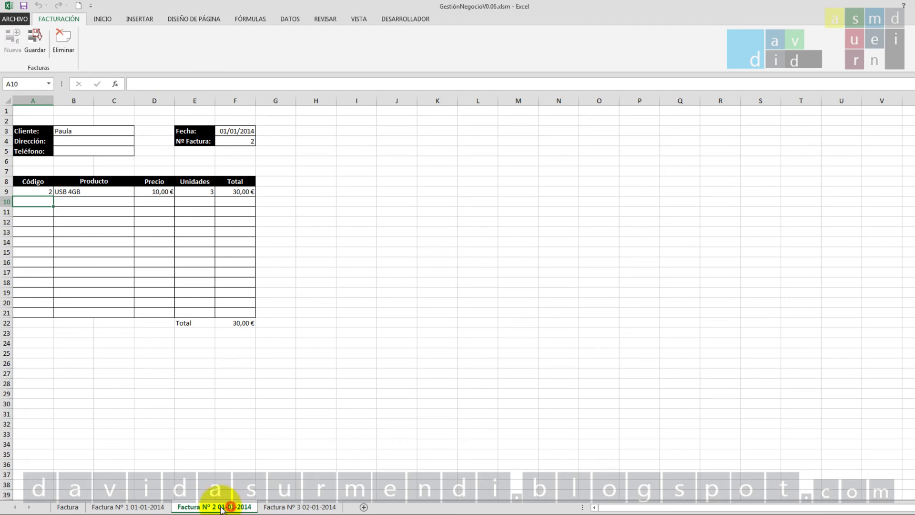
left_click(150, 507)
left_click(67, 507)
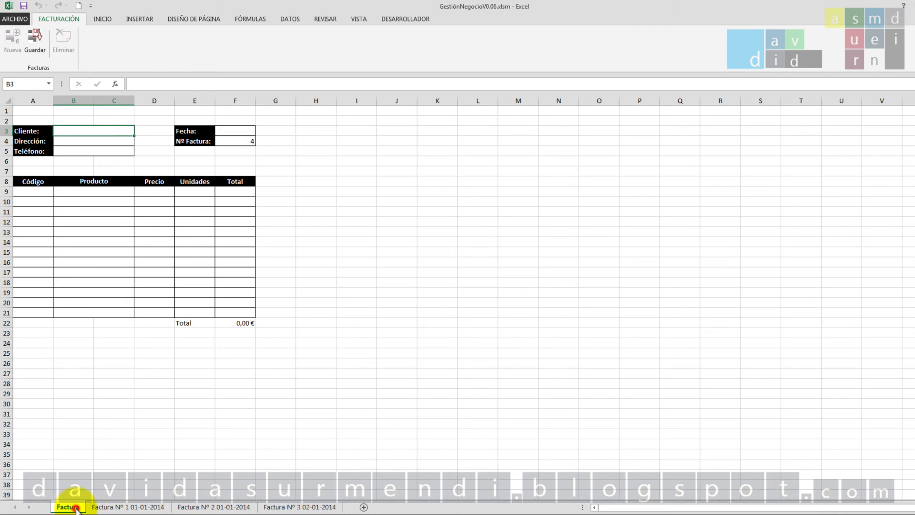
left_click(113, 507)
left_click(69, 507)
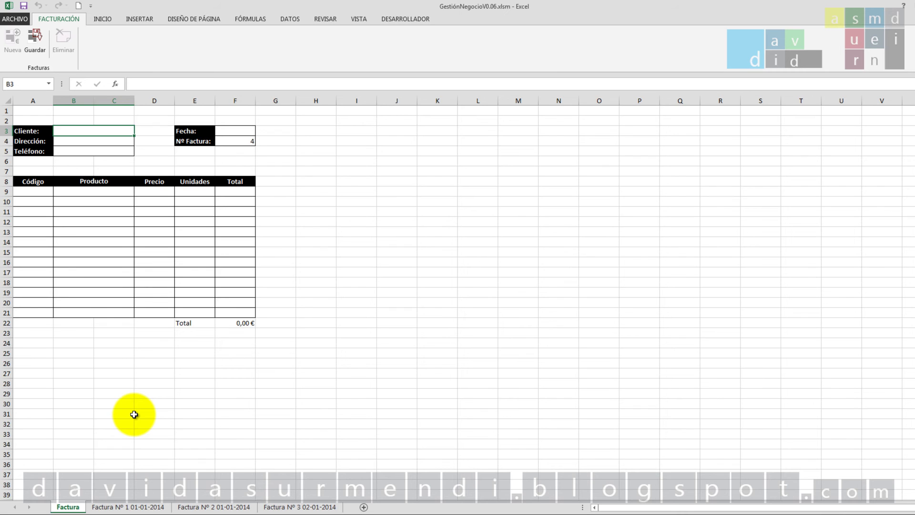
Step: Open ThisWorkbook's code and add a trial MiRibbon.Invalidate line below the InvalidateControl call
left_click(405, 19)
left_click(11, 41)
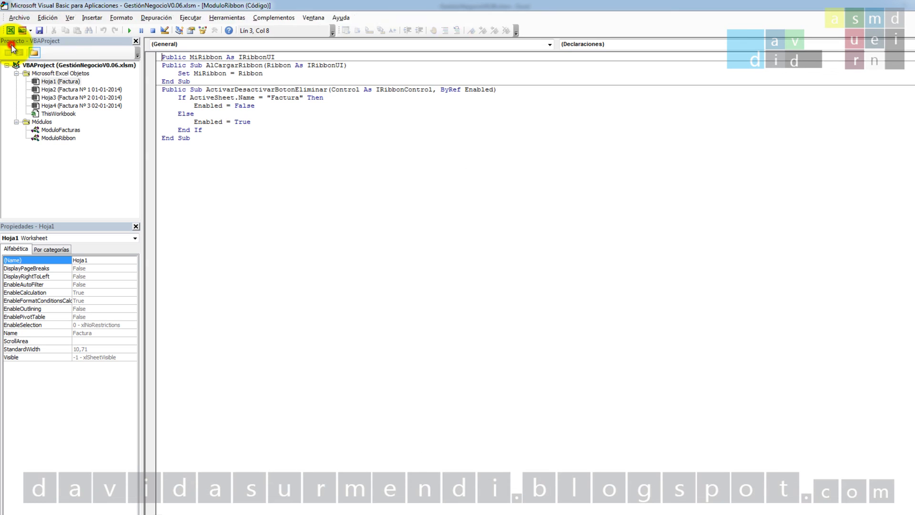
double_click(55, 115)
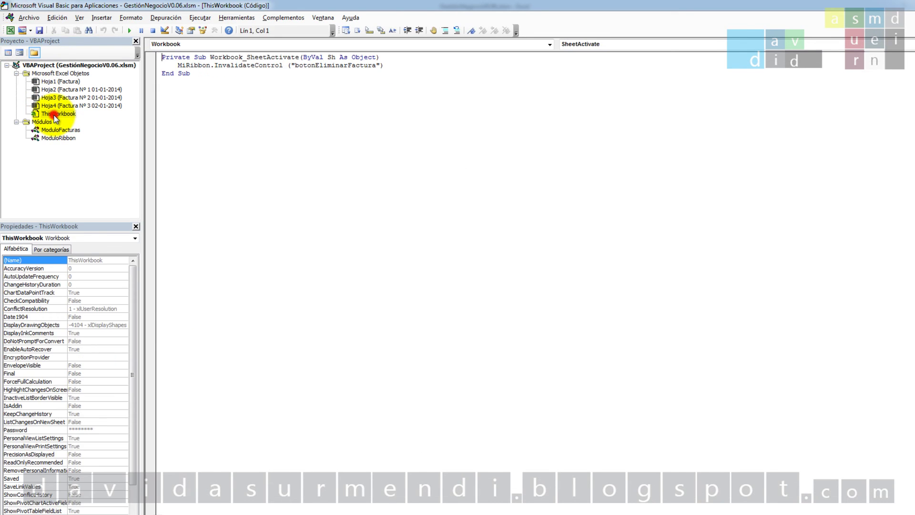
left_click(388, 65)
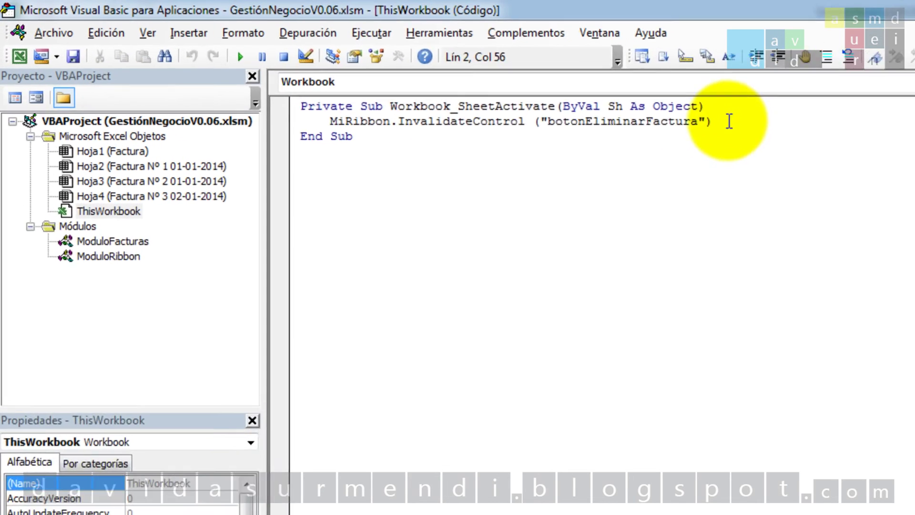
key("Return")
type("MiRi")
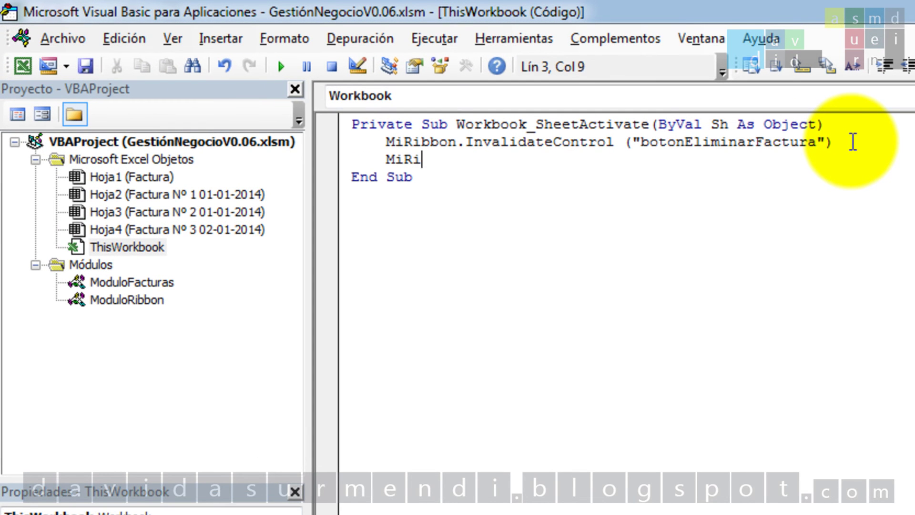
type("bbon.in")
key("Tab")
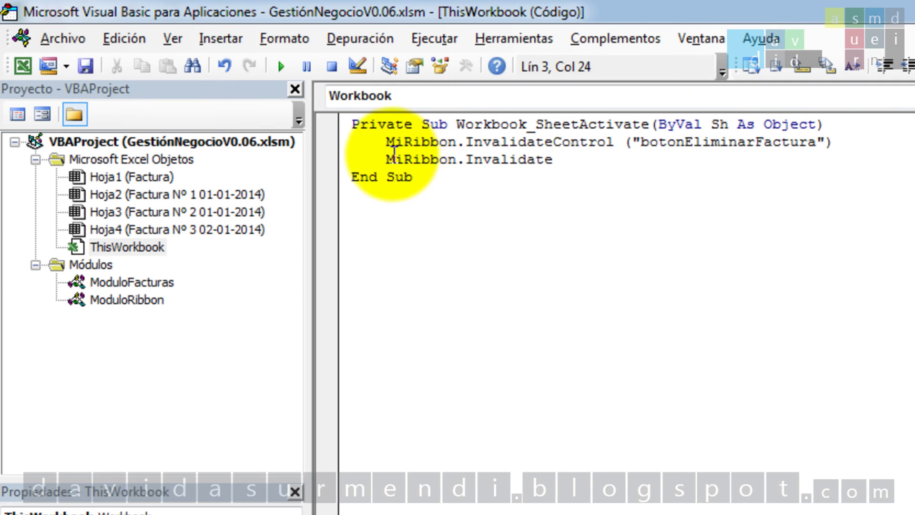
Step: Delete the trial Invalidate line and bring up ModuloRibbon's code
left_click_drag(567, 161, 327, 163)
key("BackSpace")
key("BackSpace")
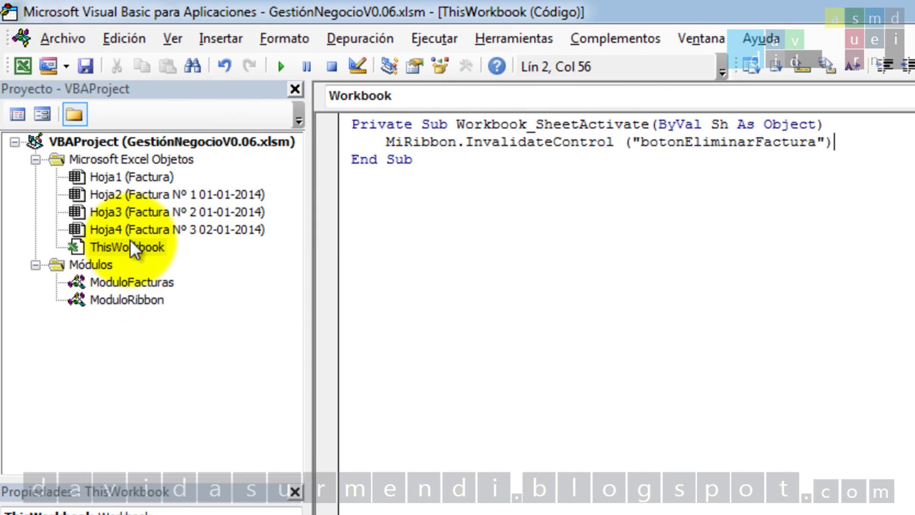
left_click(132, 281)
double_click(127, 299)
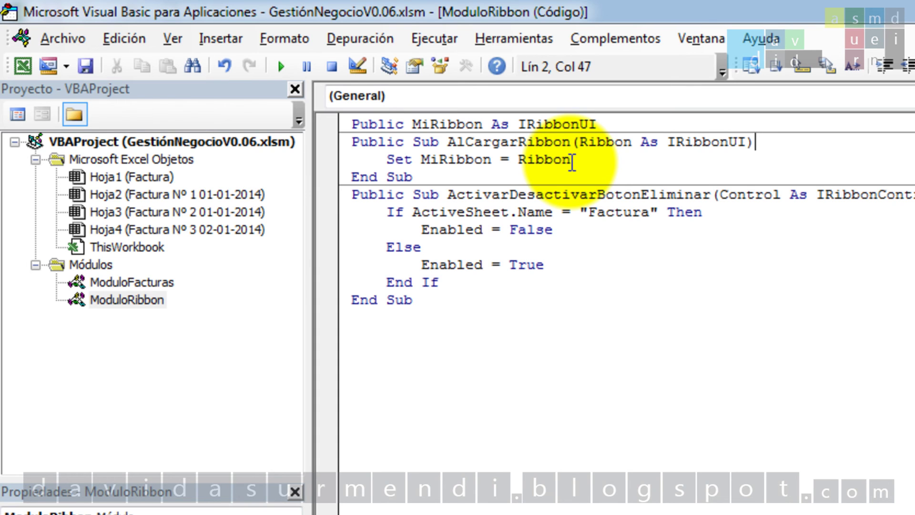
Step: After reviewing AlCargarRibbon, reopen ThisWorkbook's Workbook_SheetActivate code from the Project Explorer
double_click(125, 247)
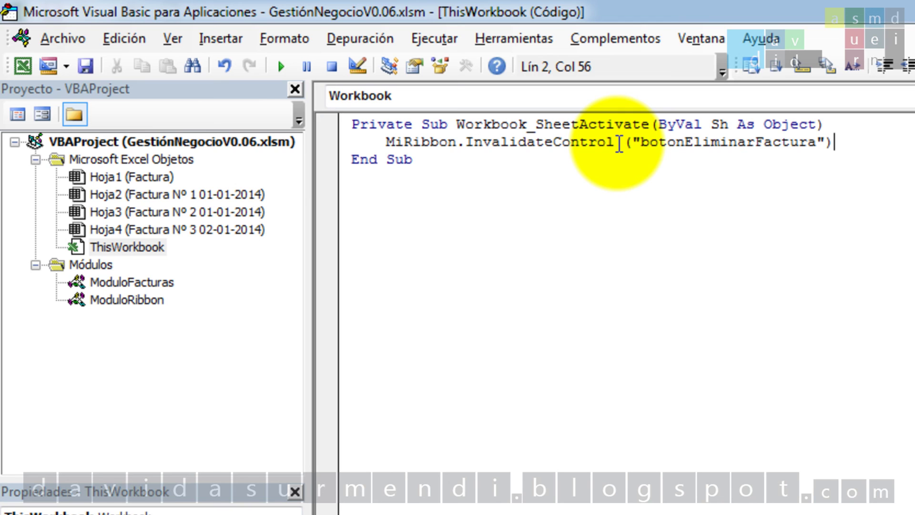
Step: Wrap the botonEliminarFactura InvalidateControl call in 'If Not MiRibbon Is Nothing Then' … 'End If'
key("Up")
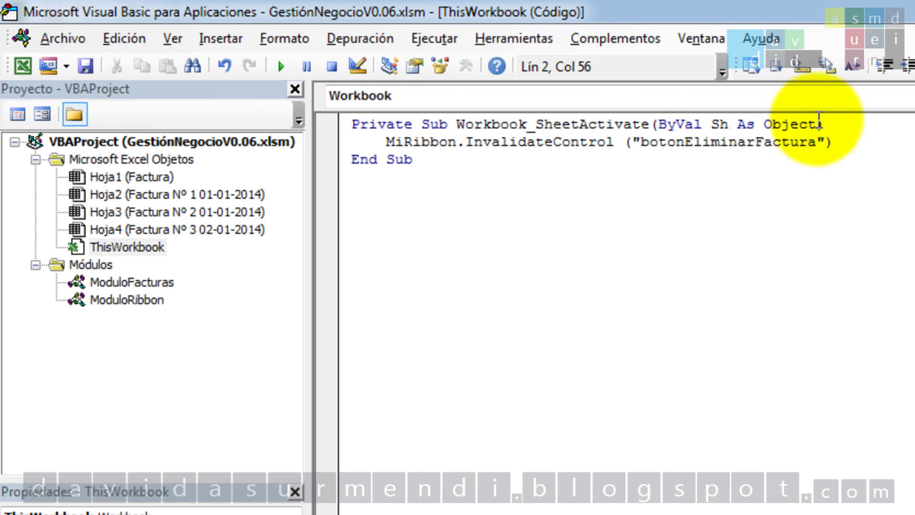
key("Return")
key("Tab")
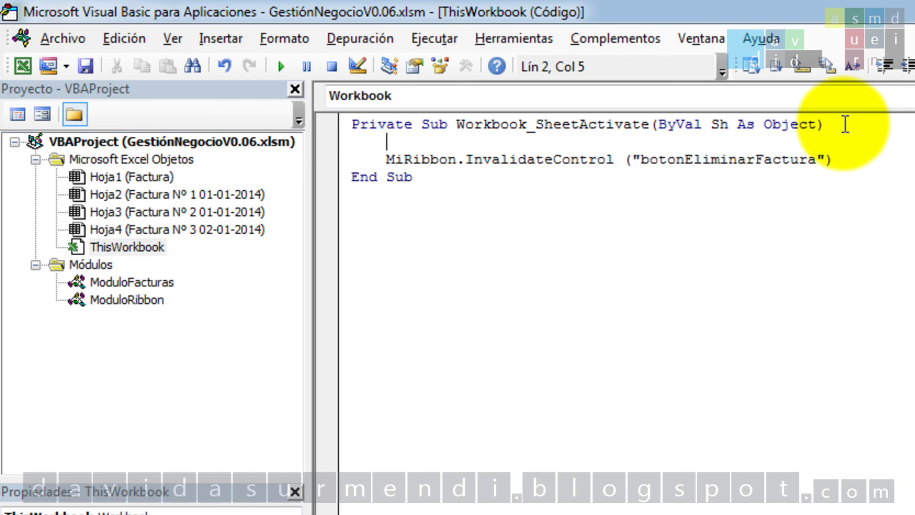
type("If not MiRibbon ")
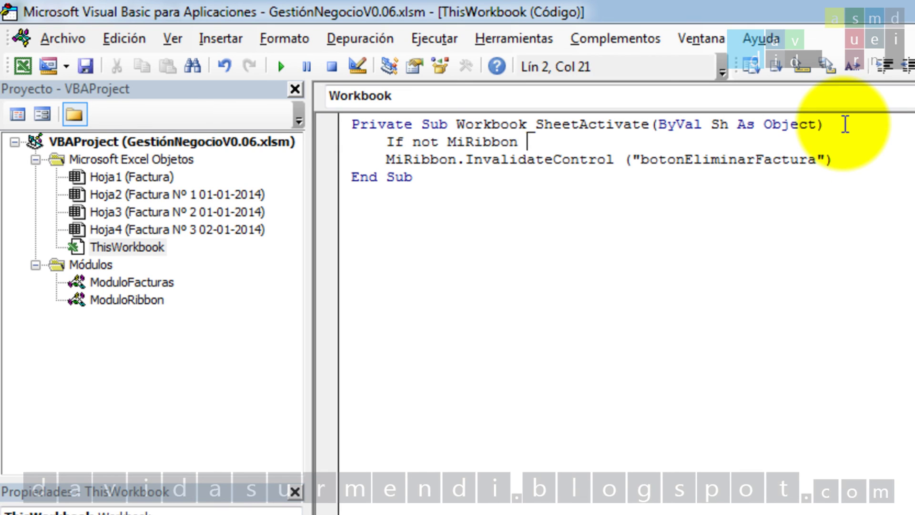
type("is Nothing Then")
key("Return")
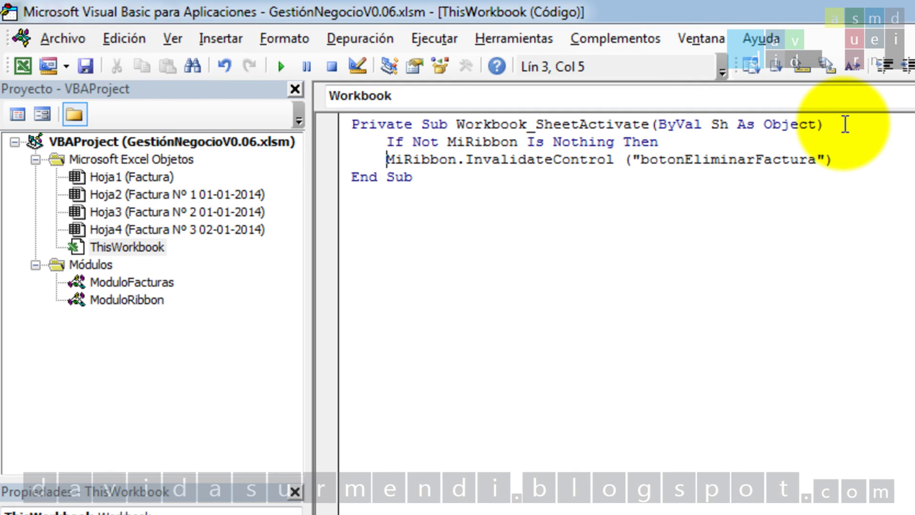
key("Tab")
key("End")
key("Return")
key("BackSpace")
type("e")
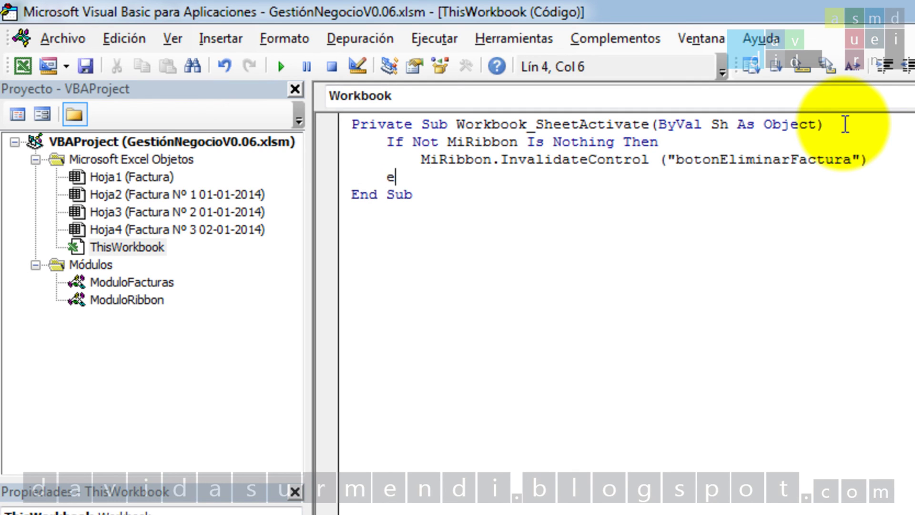
type("nd if")
left_click(845, 124)
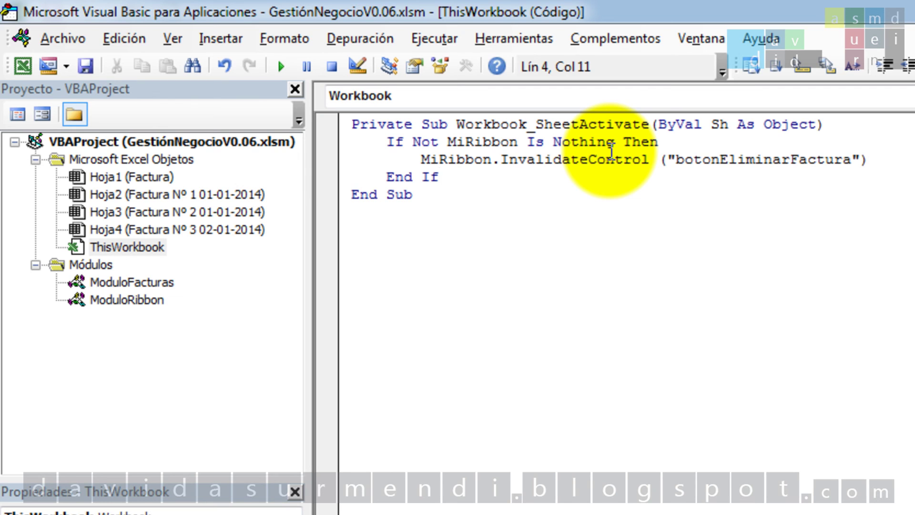
Step: Show ModuloRibbon's code, where AlCargarRibbon sets MiRibbon and ActivarDesactivarBotonEliminar is defined
double_click(136, 301)
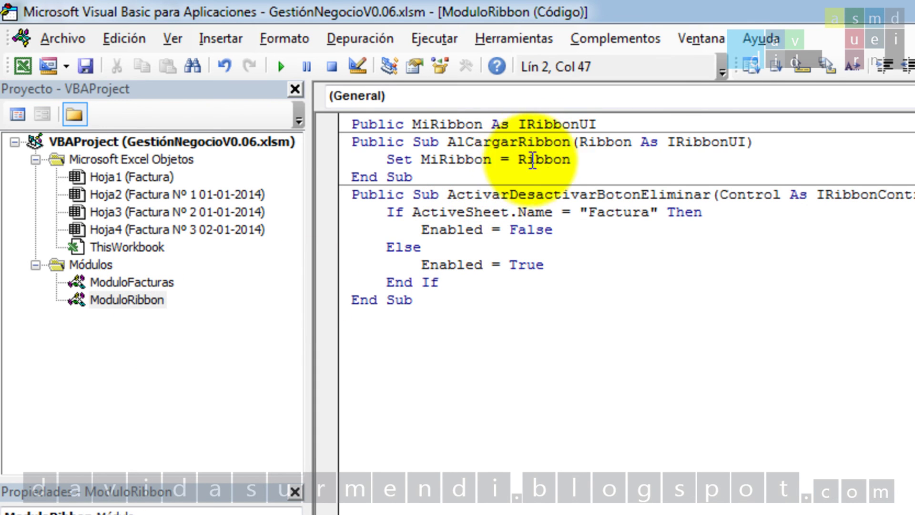